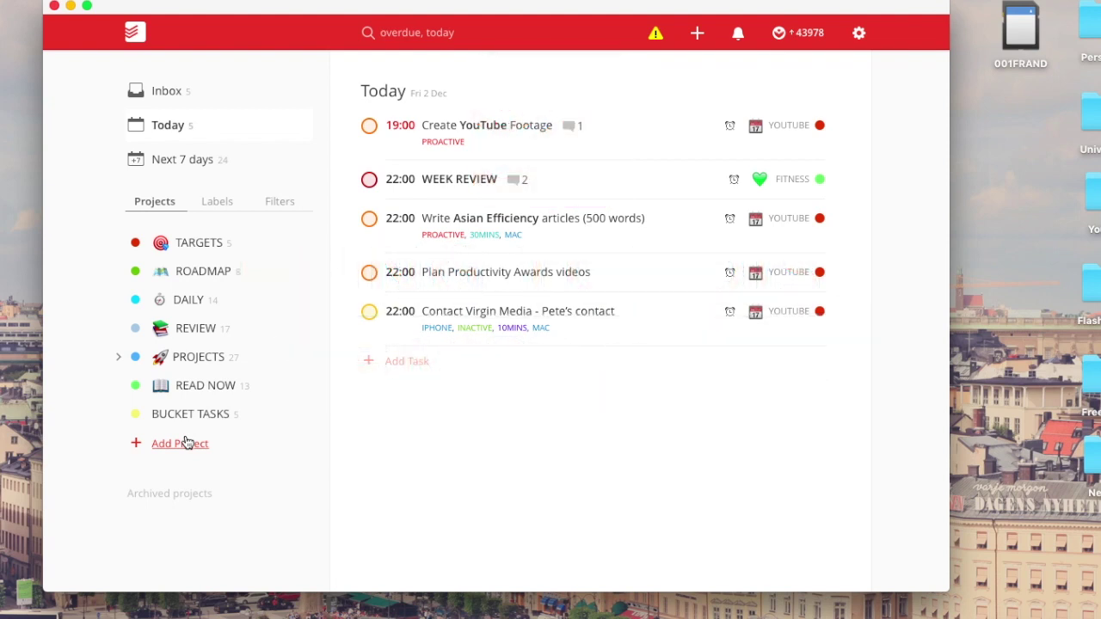
# Step: Add a new project named 'YouTube video' coloured maroon
pyautogui.click(186, 443)
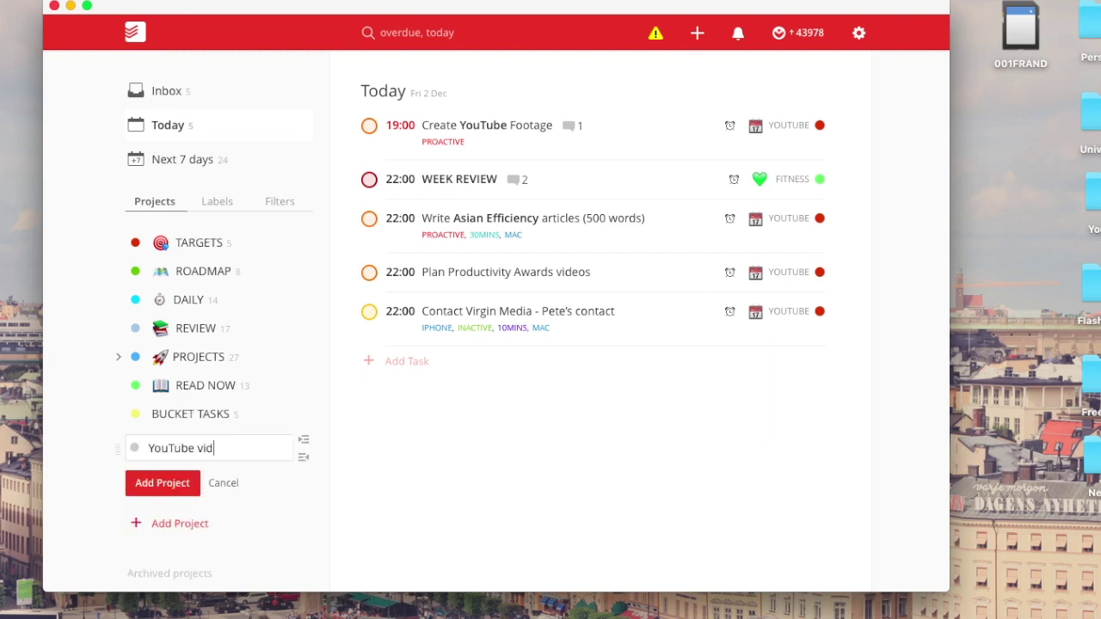
pyautogui.click(134, 448)
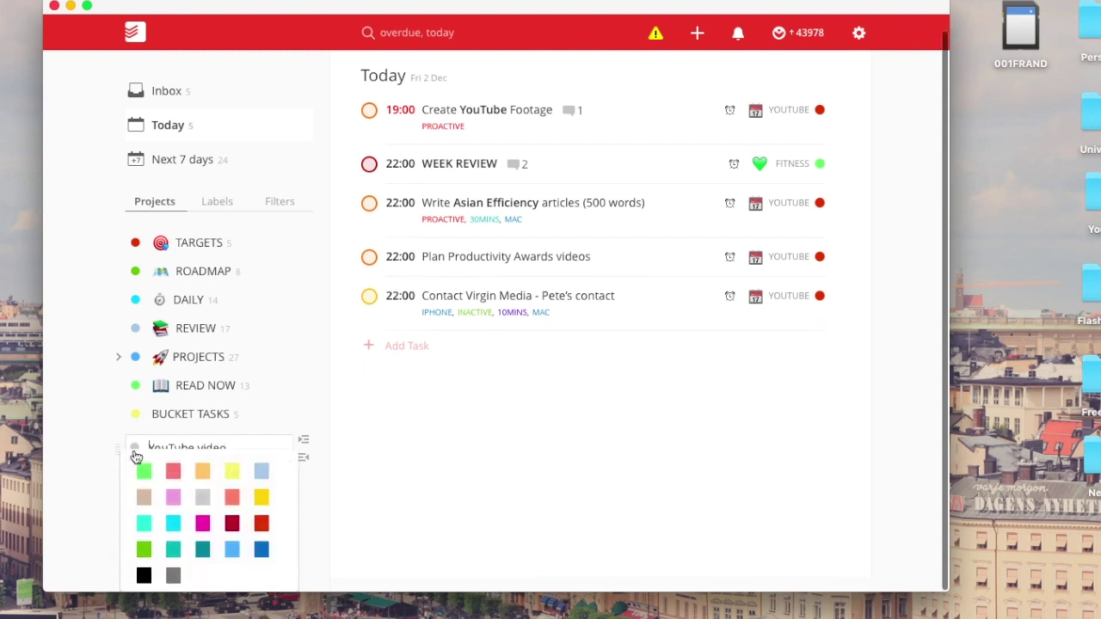
pyautogui.click(229, 521)
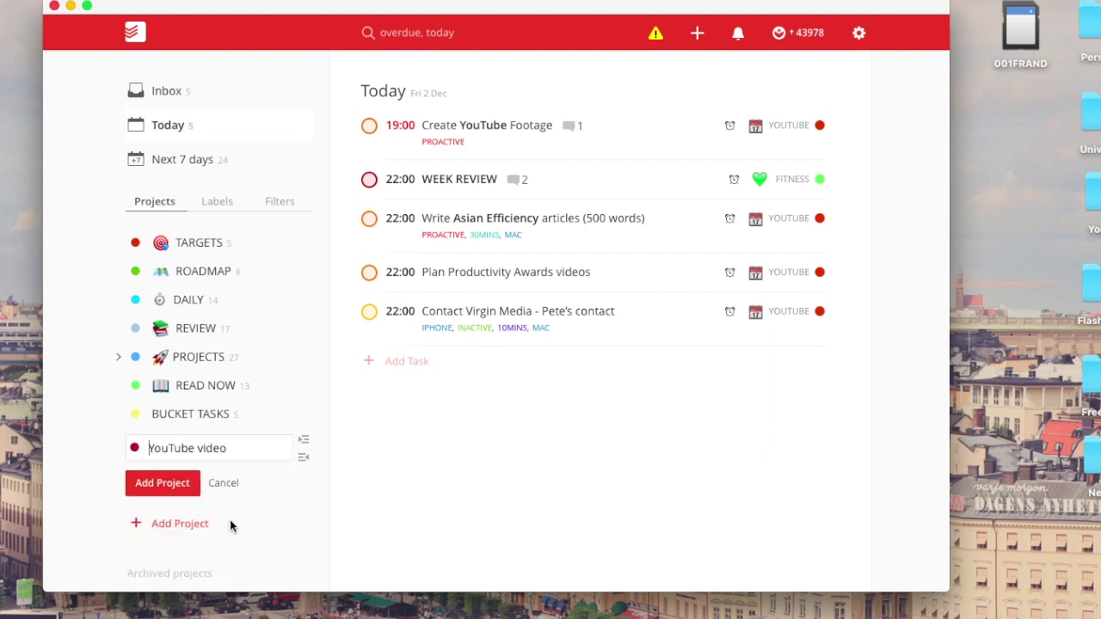
pyautogui.click(182, 487)
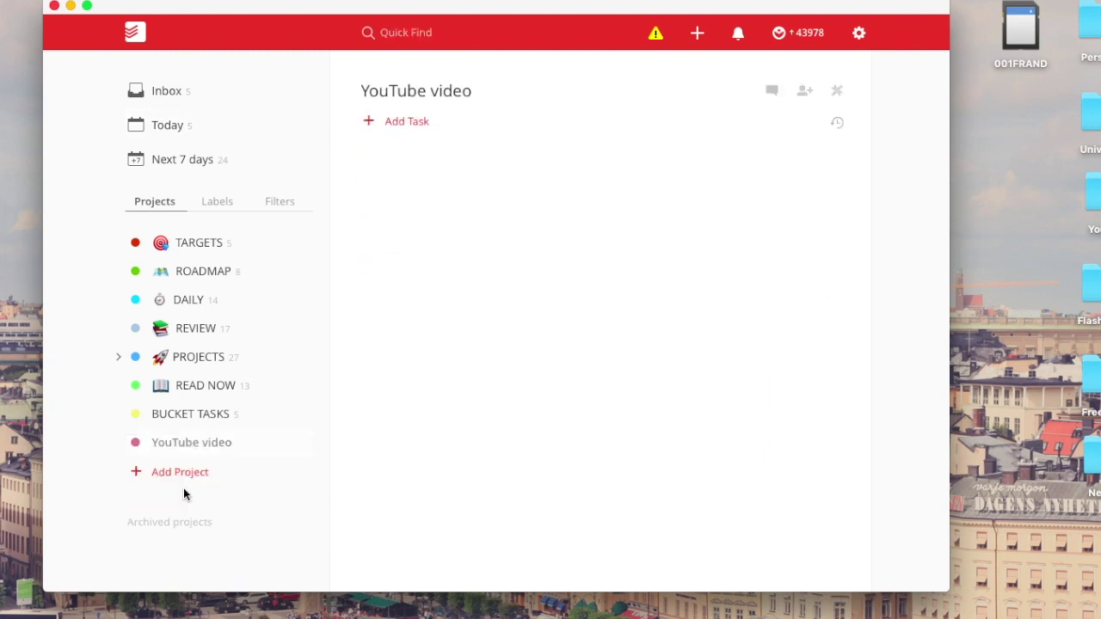
# Step: Enter the task 'Film "________"' with the 20MINS label, removing stray p2 text
pyautogui.click(409, 123)
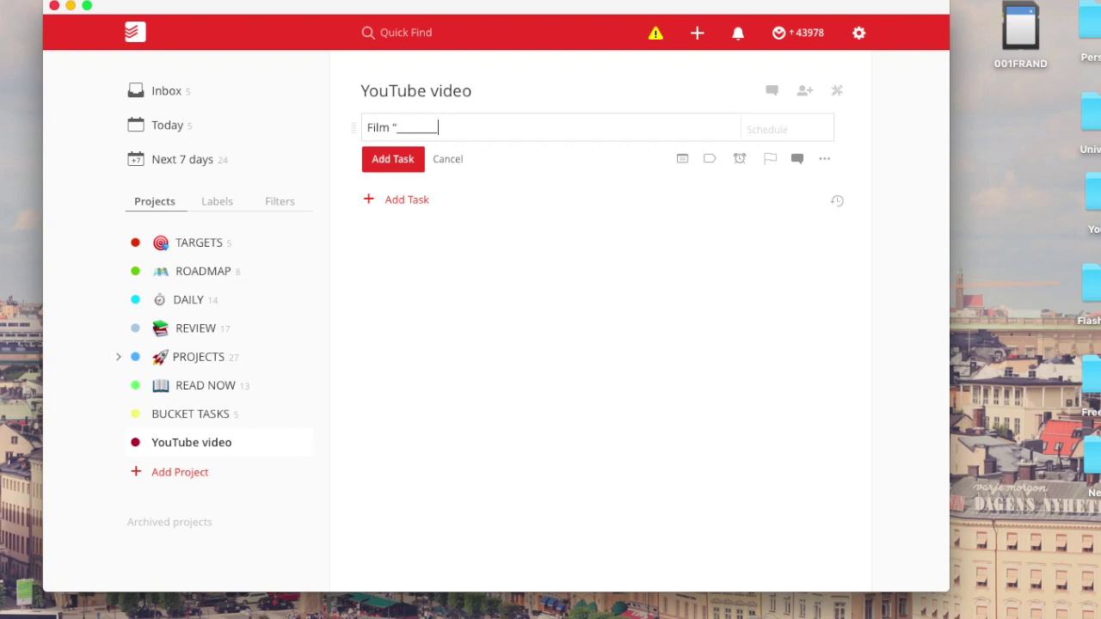
pyautogui.write('Film "________" p2 @20MINS ')
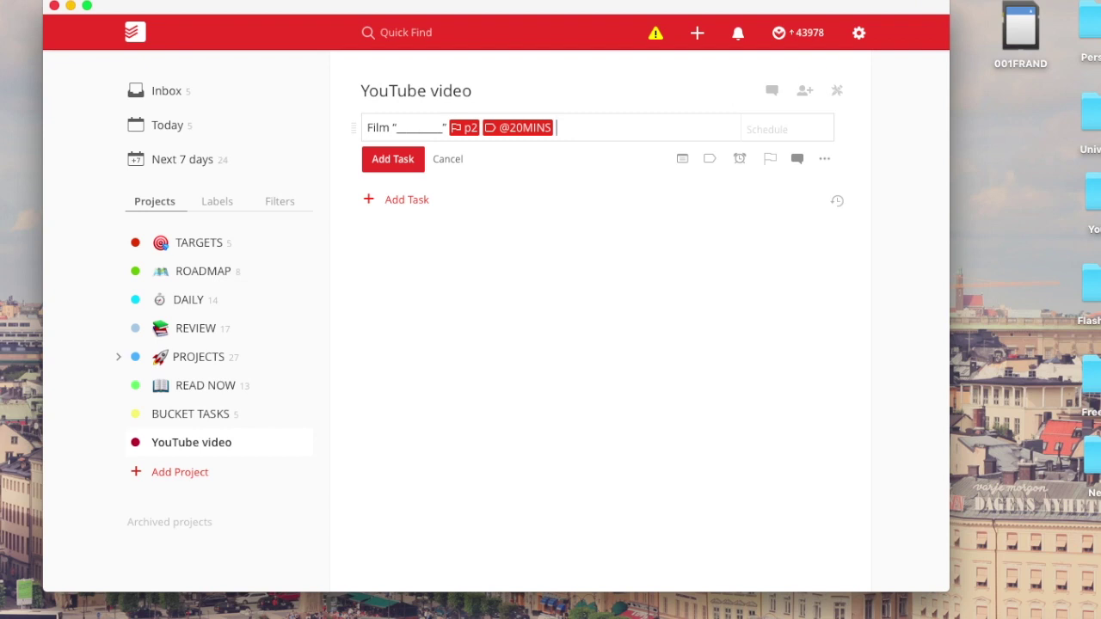
pyautogui.write('p2')
pyautogui.press('BackSpace')
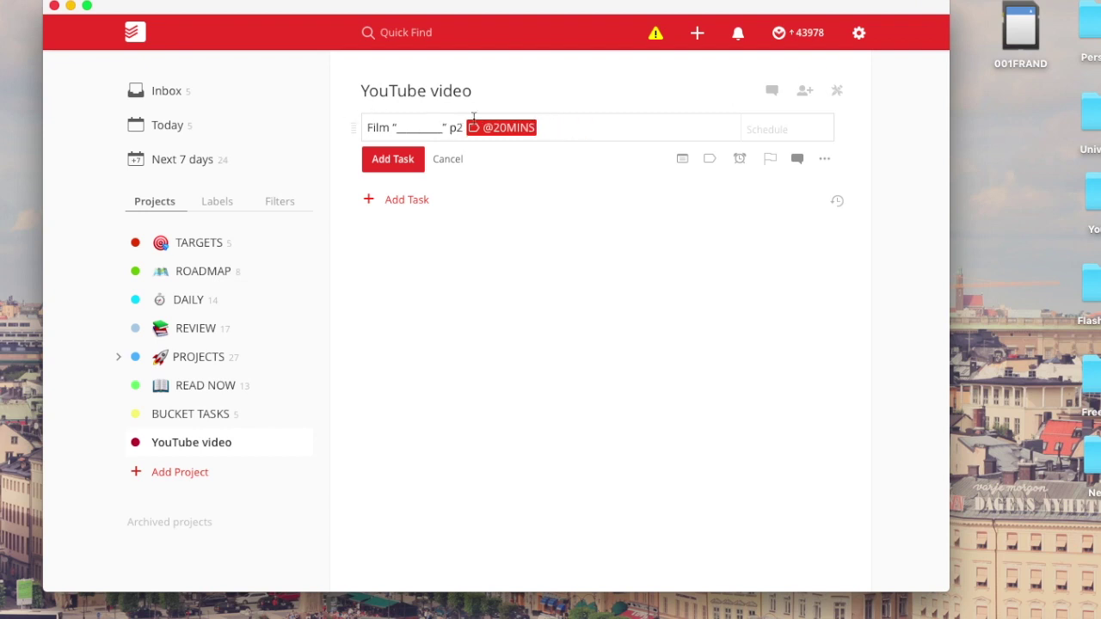
pyautogui.doubleClick(453, 127)
pyautogui.press('BackSpace')
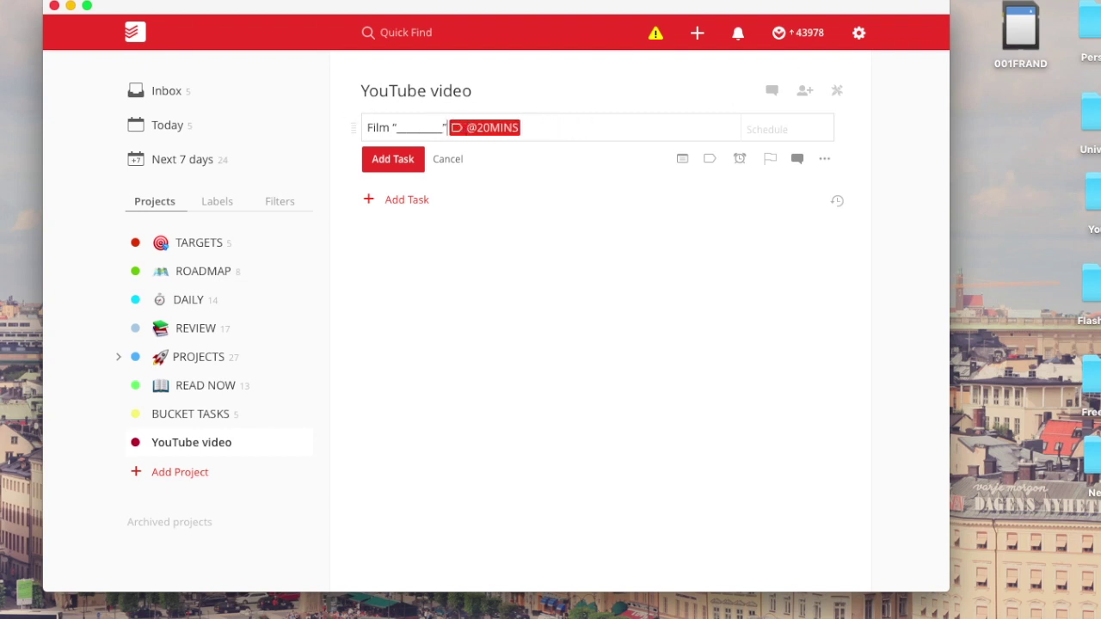
# Step: Set the Film task's priority to 2
pyautogui.click(769, 166)
pyautogui.click(676, 207)
pyautogui.click(768, 162)
pyautogui.click(712, 212)
# Step: Add the PROACTIVE label, save the Film task, then enter 'Edit > Draft' with its labels
pyautogui.write('@pe')
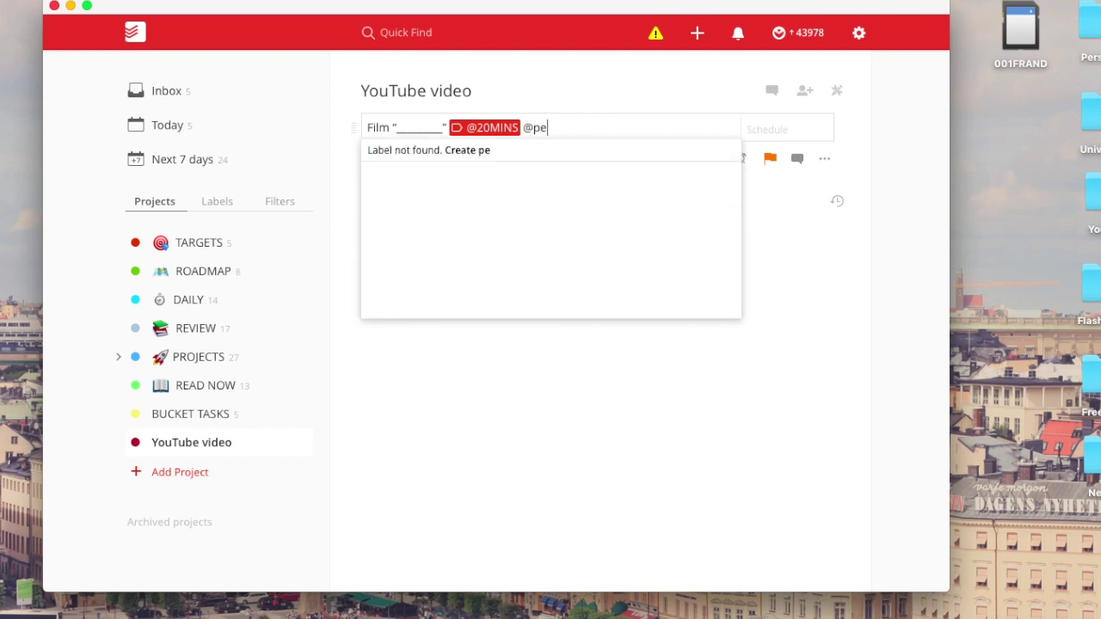
pyautogui.press('BackSpace')
pyautogui.write('r')
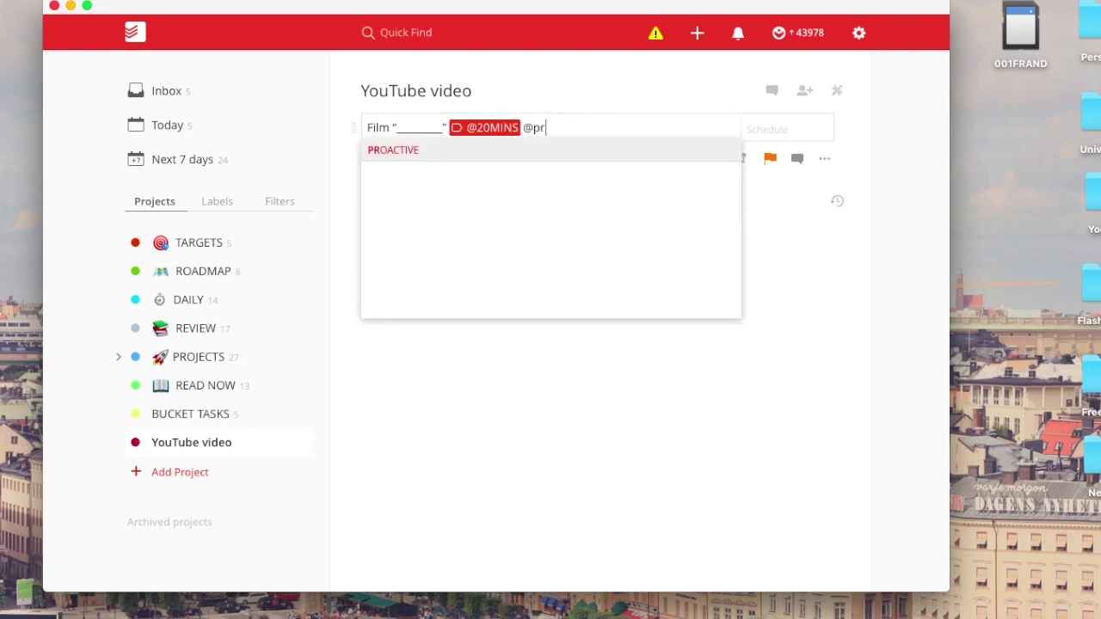
pyautogui.press('Return')
pyautogui.press('Return')
pyautogui.write('Edit > Draft p2 ')
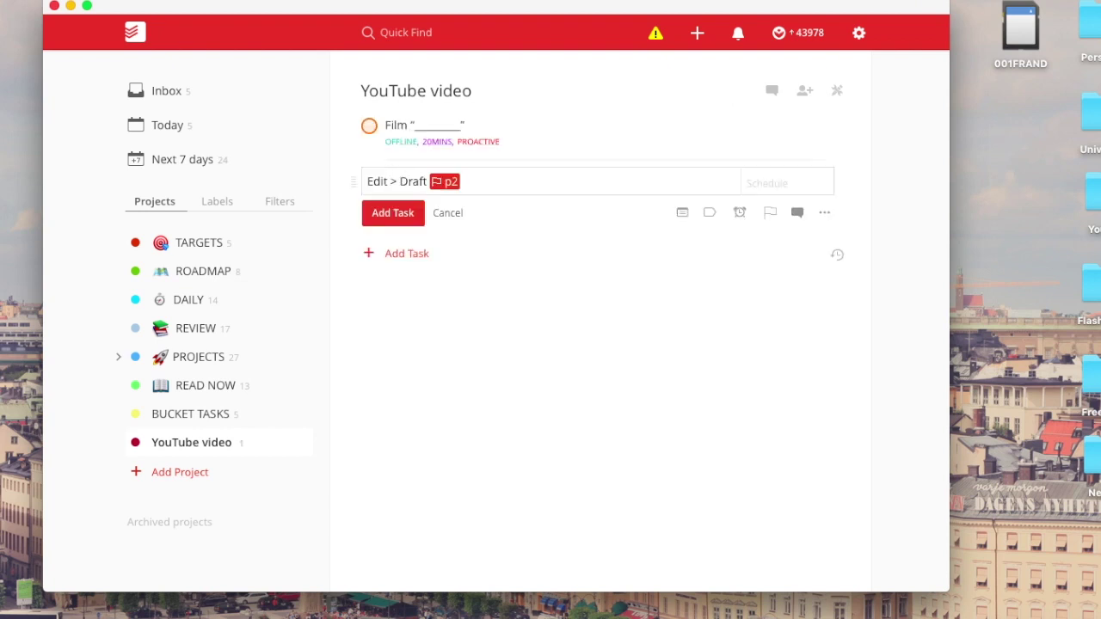
pyautogui.write('@30MINS @MAC ')
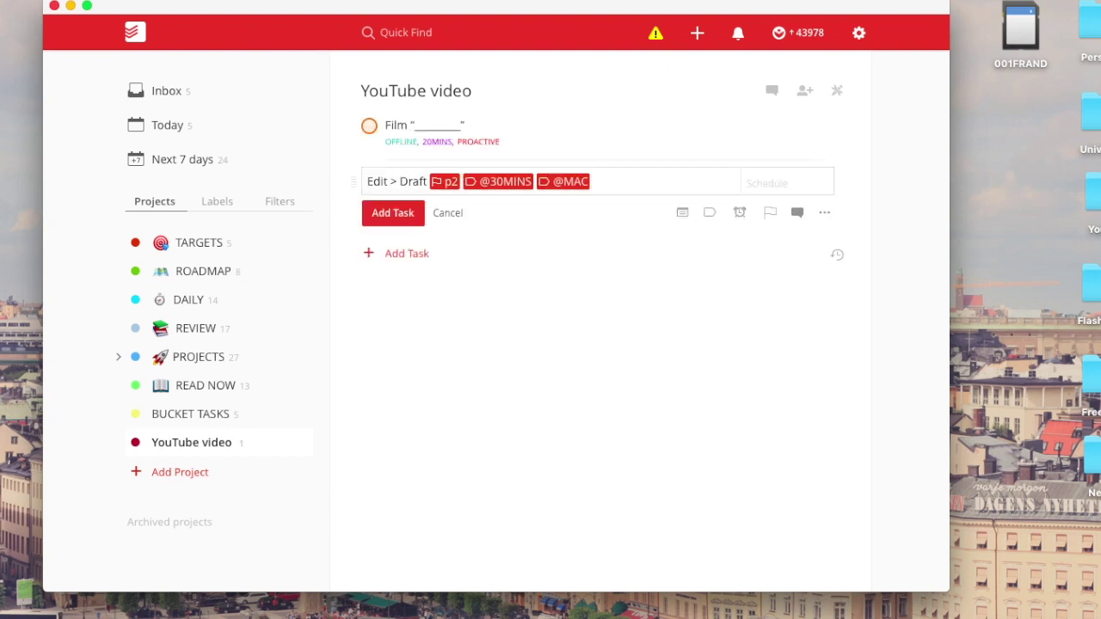
pyautogui.write('@ACTIVE @OFFLINE')
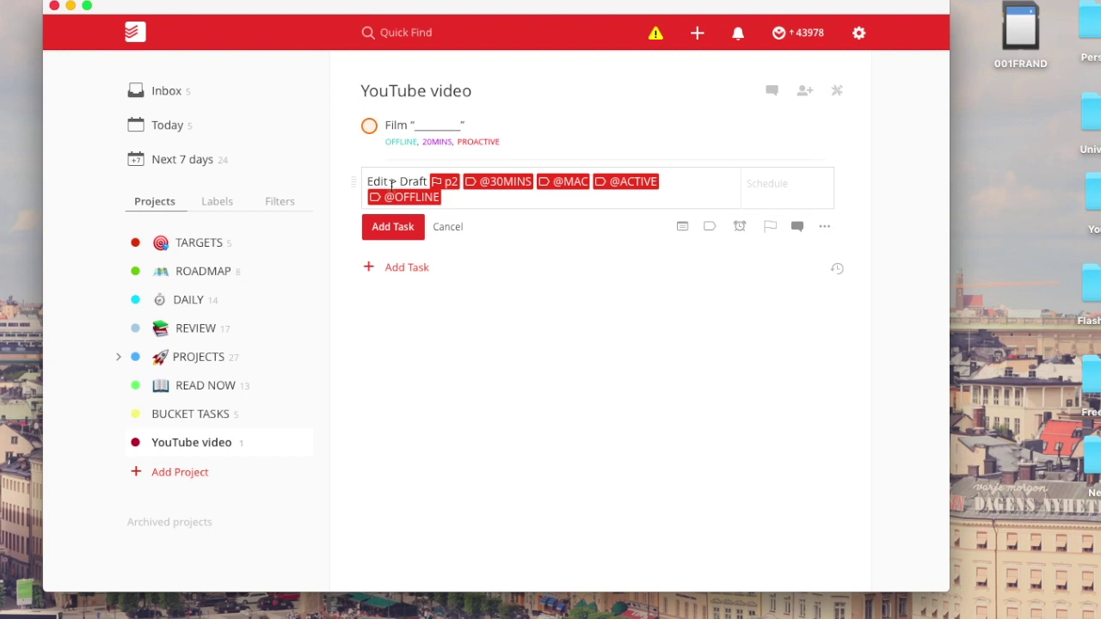
# Step: Save Edit > Draft and add 'Prepare for upload' and 'Create a YouTube thumbnail' at priority 3
pyautogui.press('Return')
pyautogui.write('Prepare')
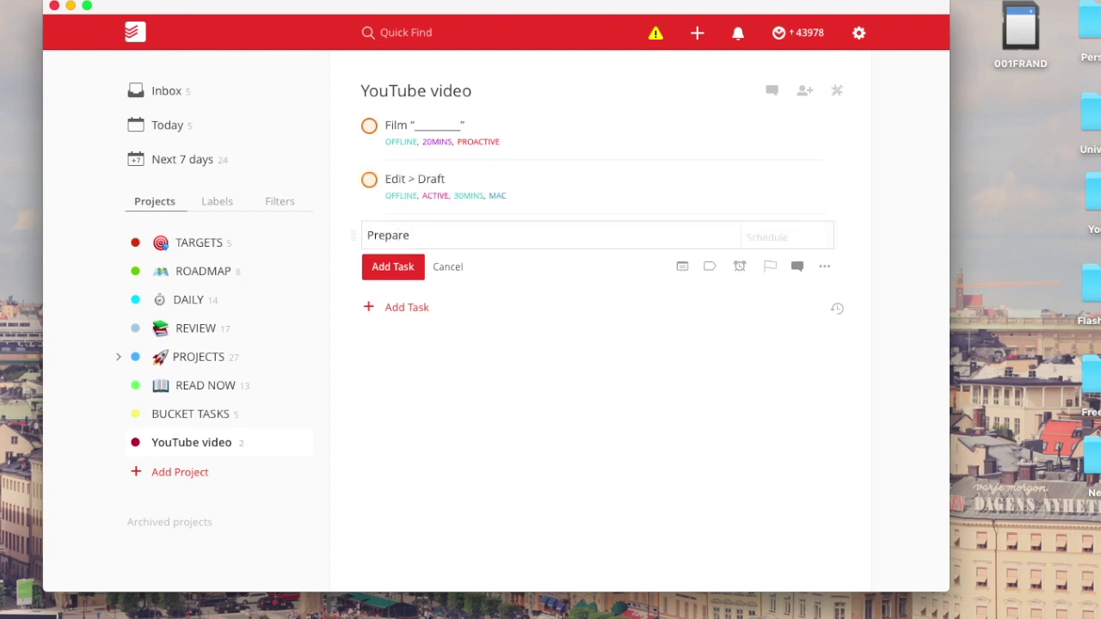
pyautogui.write(' for upload p3 @20MINS @INACTIVE @MAC')
pyautogui.press('Return')
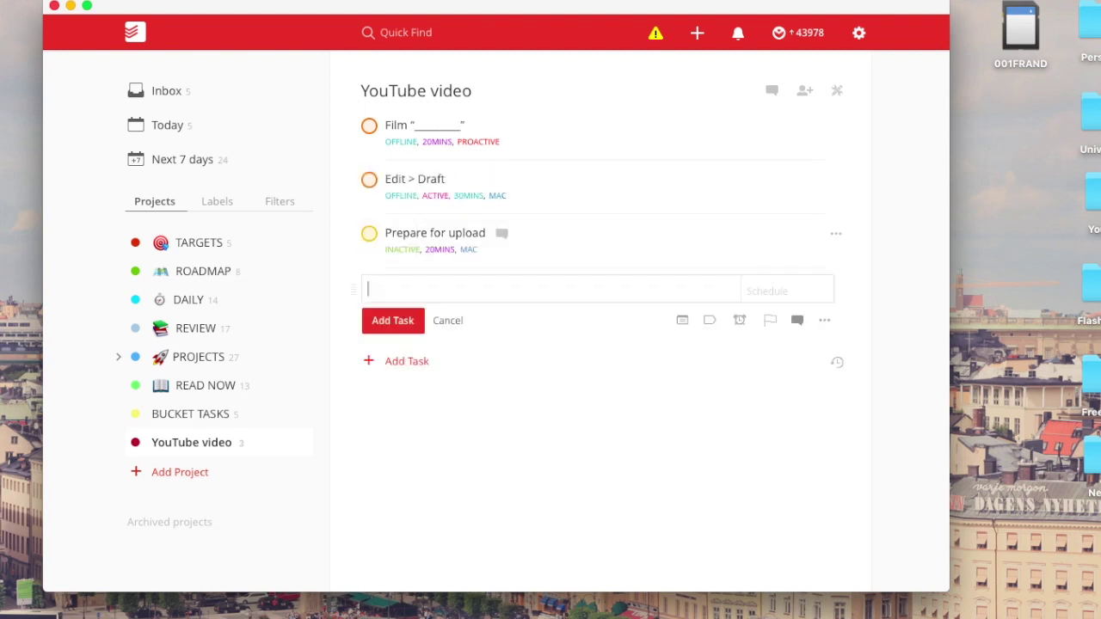
pyautogui.write('Create a YouTube thumbnail p3 @1')
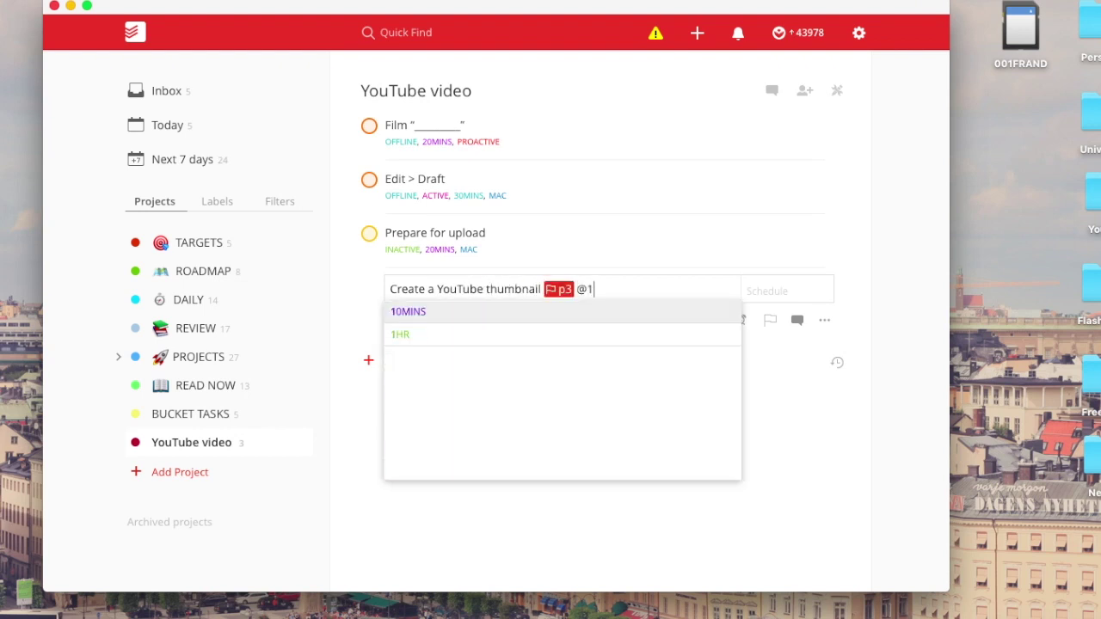
pyautogui.write('0MINS @MAC @ACTIVE')
pyautogui.press('Return')
# Step: Insert a priority-2 'Record "Audio" to video' task and move it above Edit > Draft
pyautogui.click(839, 184)
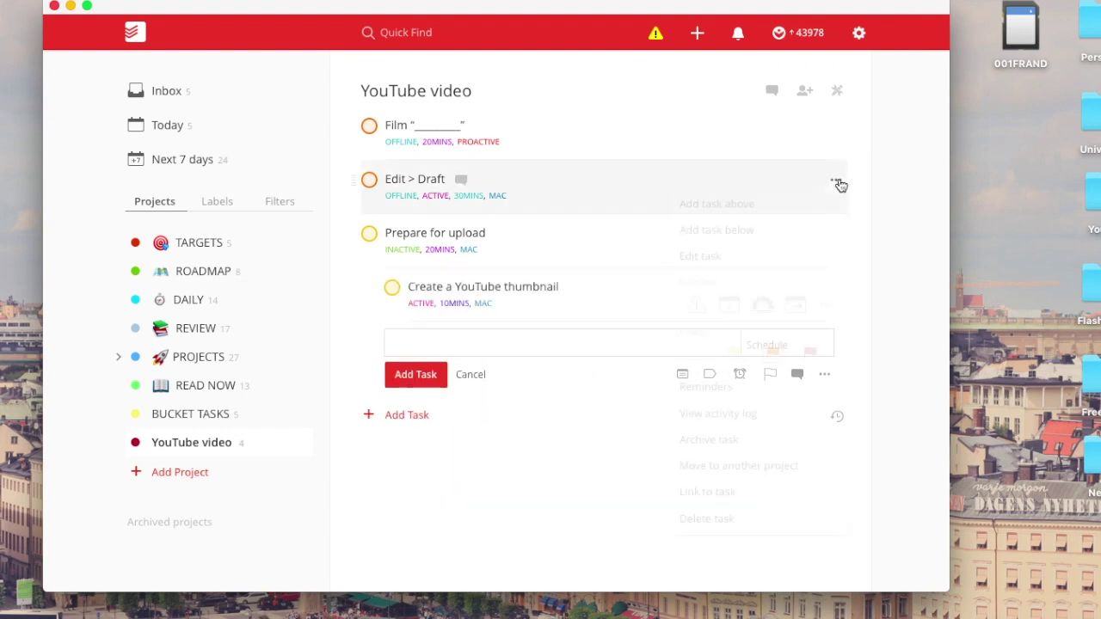
pyautogui.click(717, 230)
pyautogui.write('Add "Audio" to video p2 @2')
pyautogui.press('Return')
pyautogui.doubleClick(399, 235)
pyautogui.write('Recor“Audio” to video p2 @20MINS')
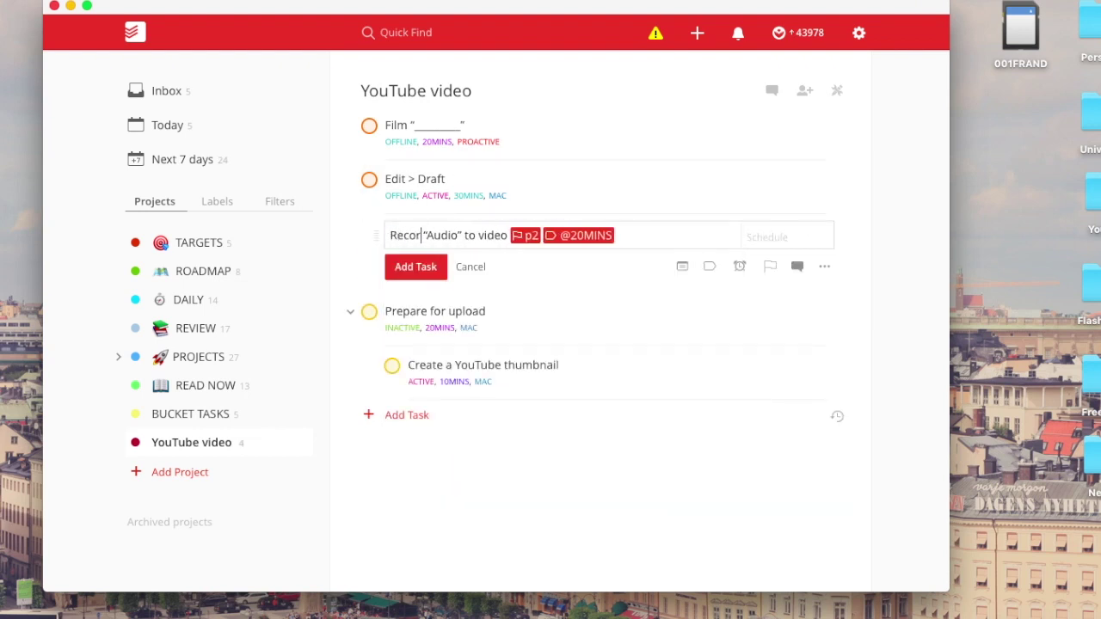
pyautogui.write('d')
pyautogui.press('Return')
pyautogui.moveTo(364, 235); pyautogui.dragTo(363, 180)
# Step: Add p2 tasks 'Create & Tag YouTube description' and 'Check final Edit before upload' with their labels
pyautogui.click(422, 391)
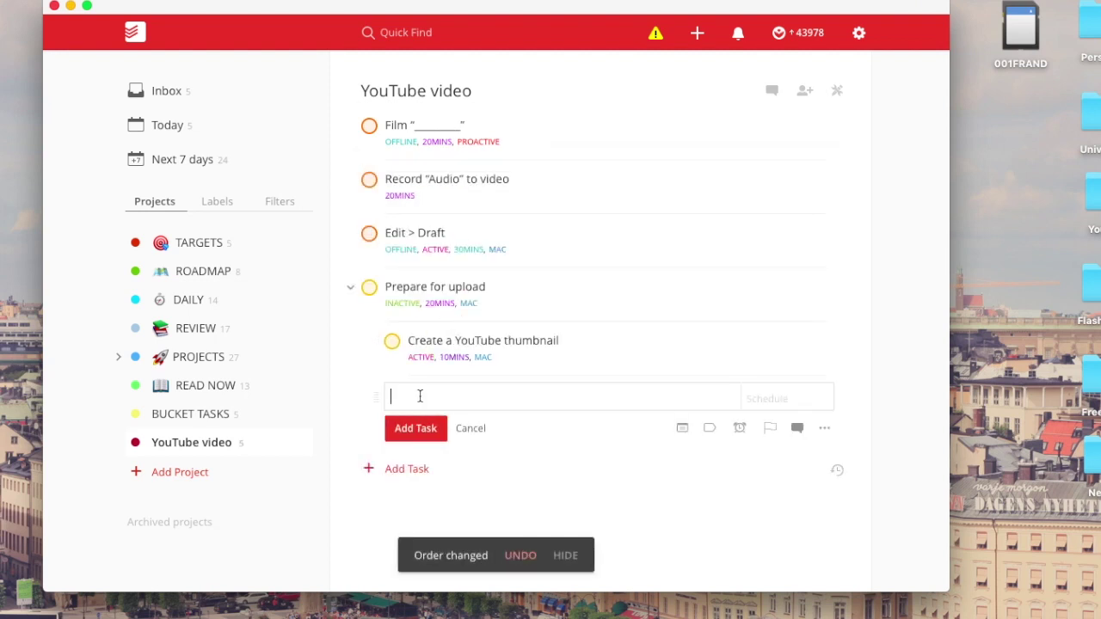
pyautogui.write('Add & Tag YouTube description')
pyautogui.doubleClick(399, 397)
pyautogui.write('Create p2 @10MINS ')
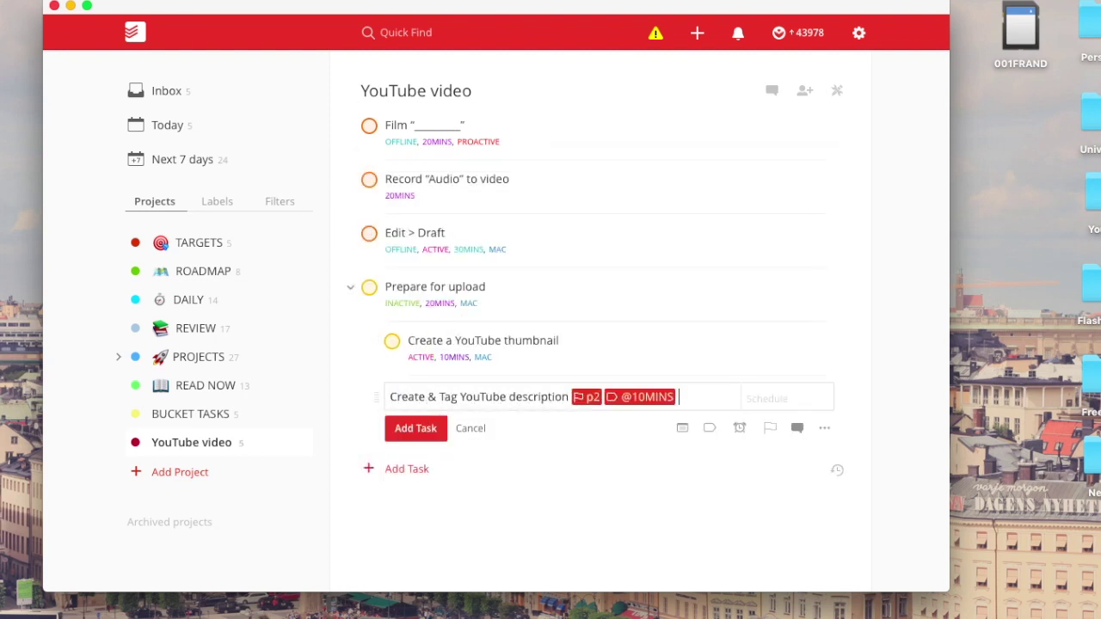
pyautogui.write('@MAC @INACTIVE @IPHONE')
pyautogui.press('Return')
pyautogui.write('Che')
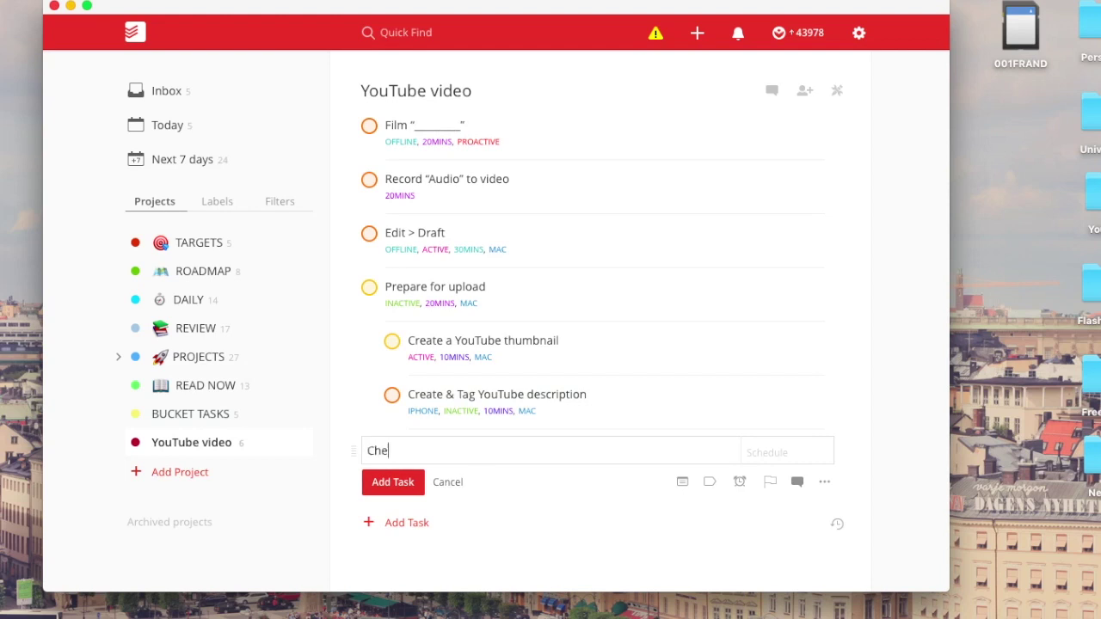
pyautogui.write('ck final Edit before upload p2 @5MINS @MAC ')
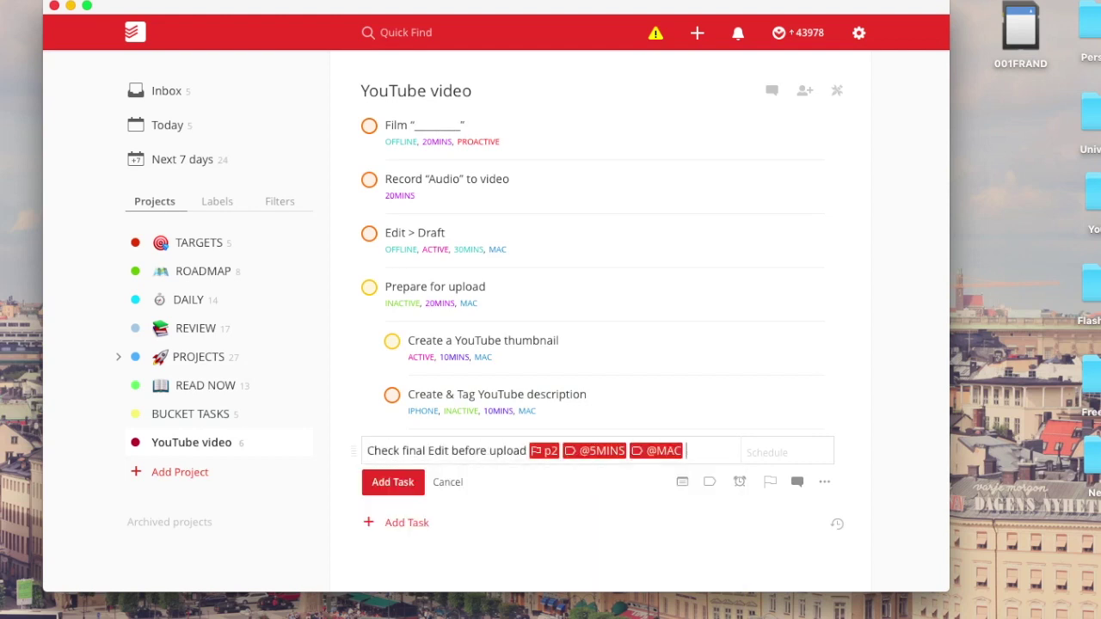
pyautogui.write('@ACTIVE @10MINS')
pyautogui.press('Return')
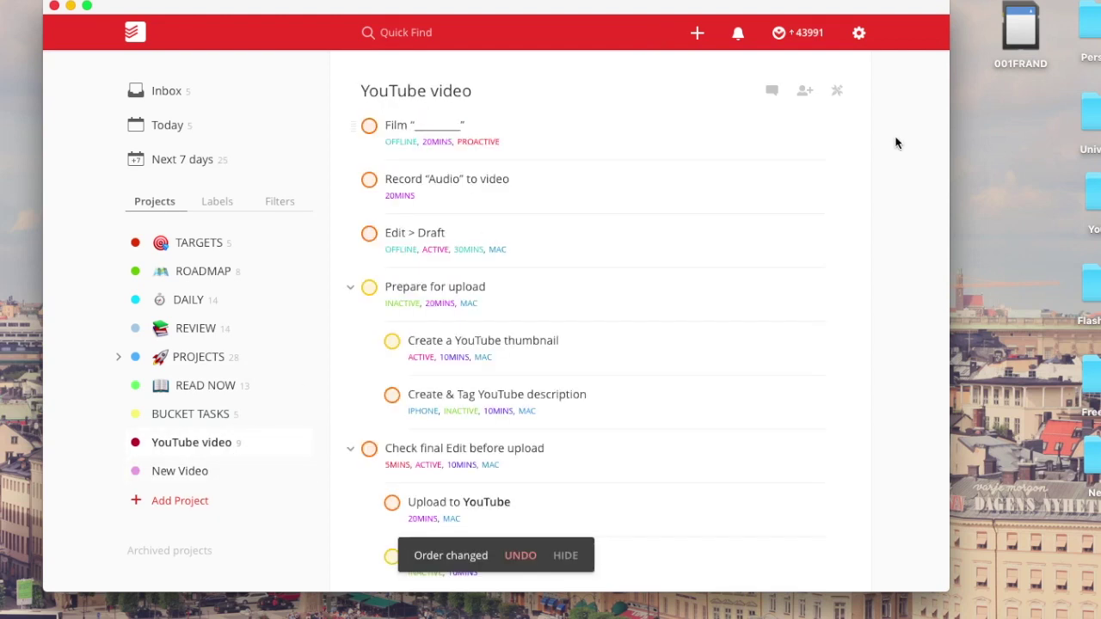
# Step: Export YouTube video as a CSV template with relative dates on, then open New Video
pyautogui.click(837, 91)
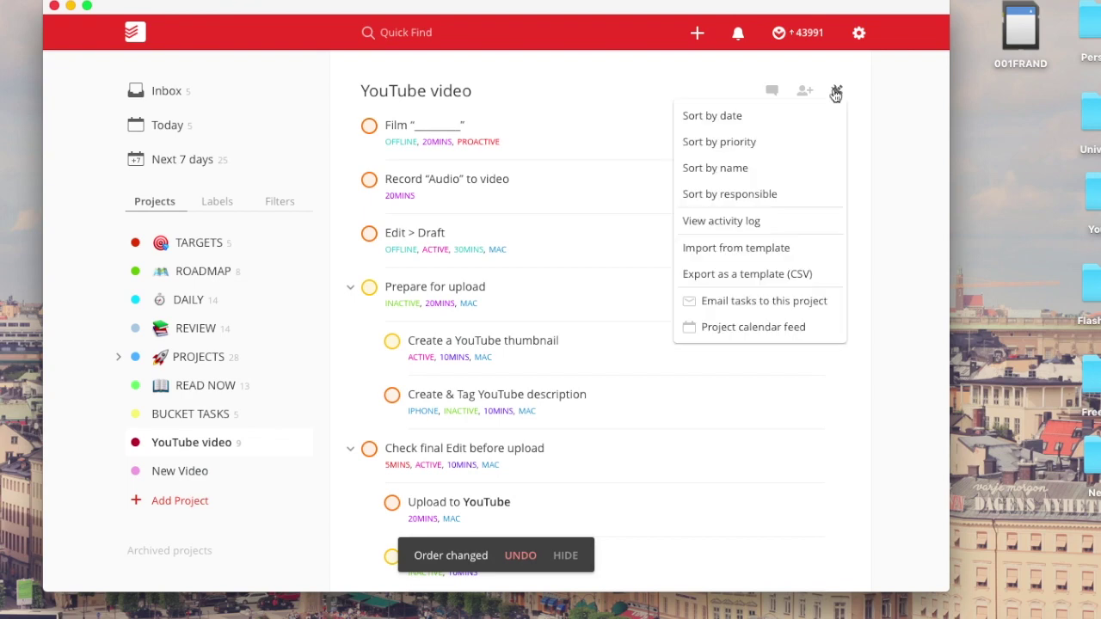
pyautogui.click(756, 274)
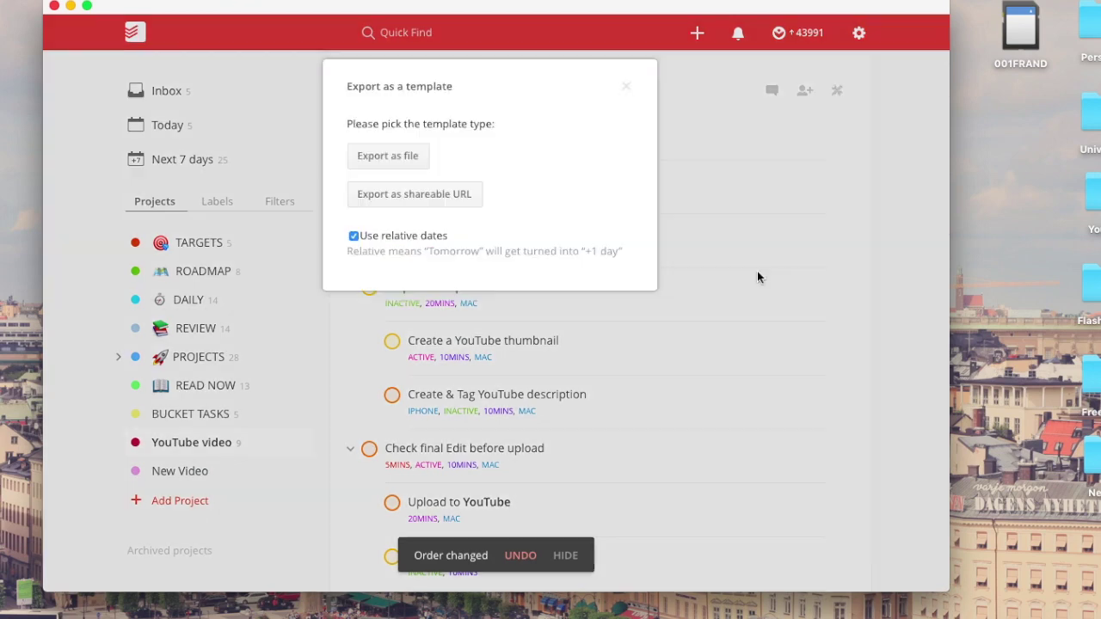
pyautogui.click(353, 237)
pyautogui.click(354, 237)
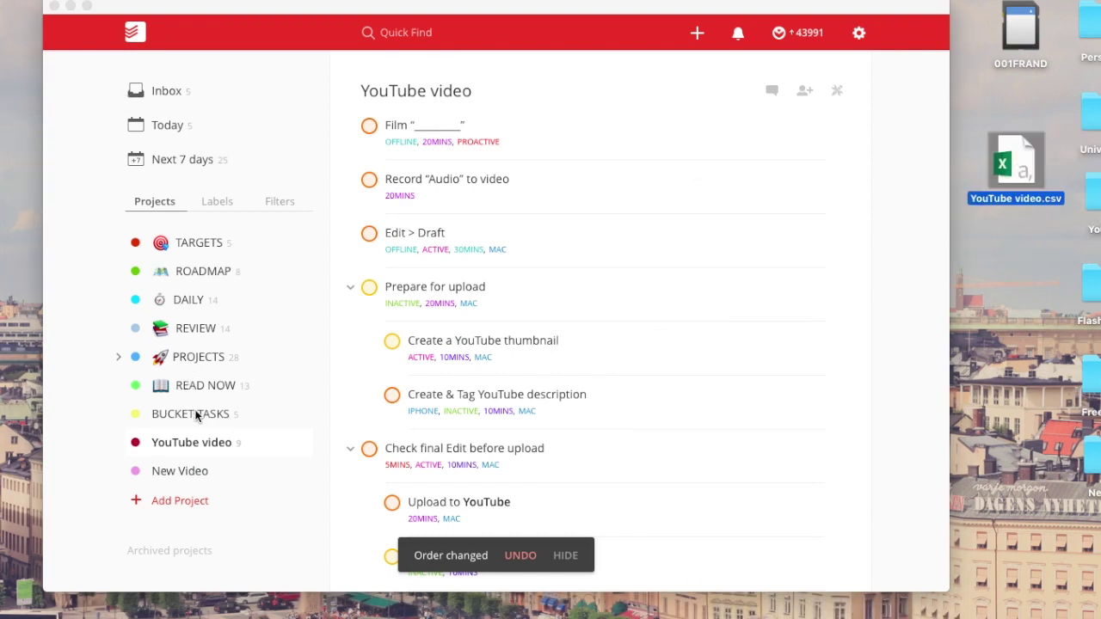
pyautogui.click(185, 470)
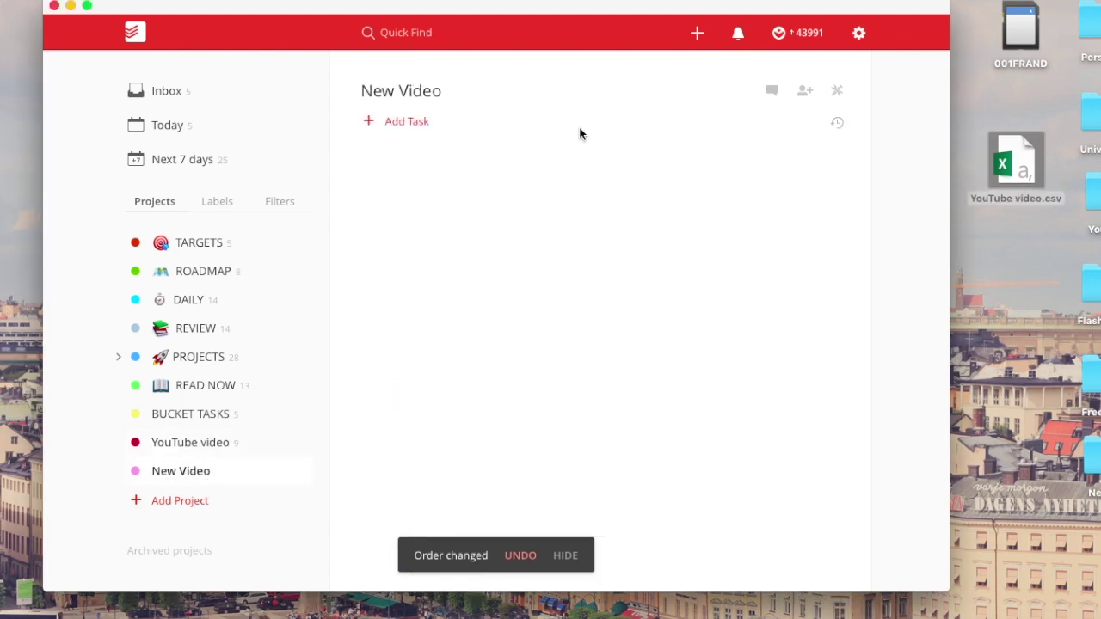
# Step: Import the YouTube video.csv template into the New Video project
pyautogui.click(837, 90)
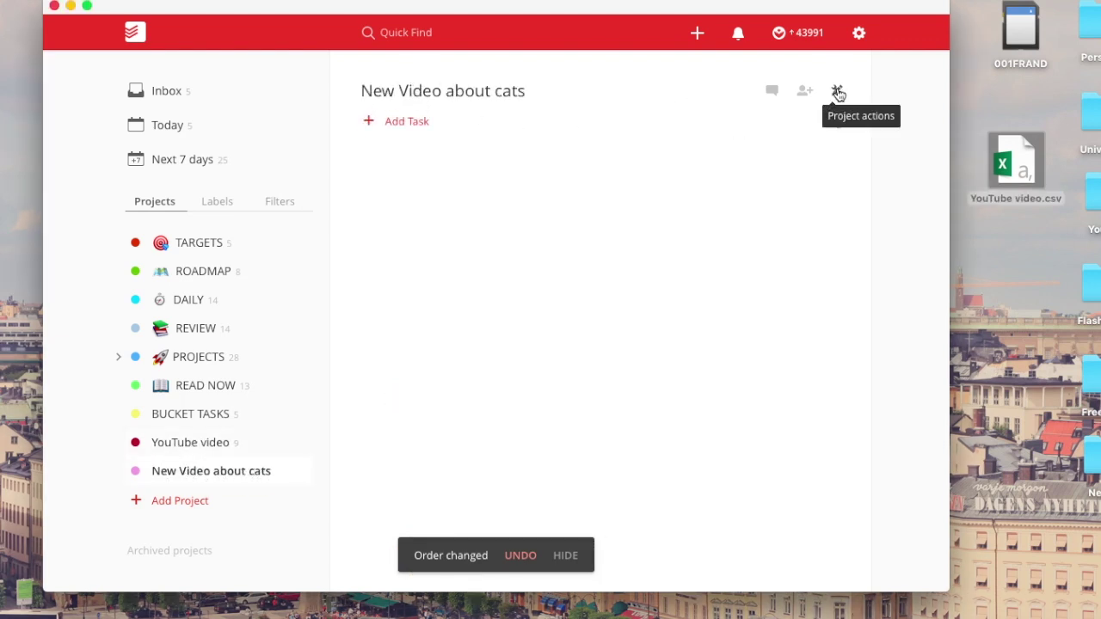
pyautogui.click(839, 92)
pyautogui.click(756, 244)
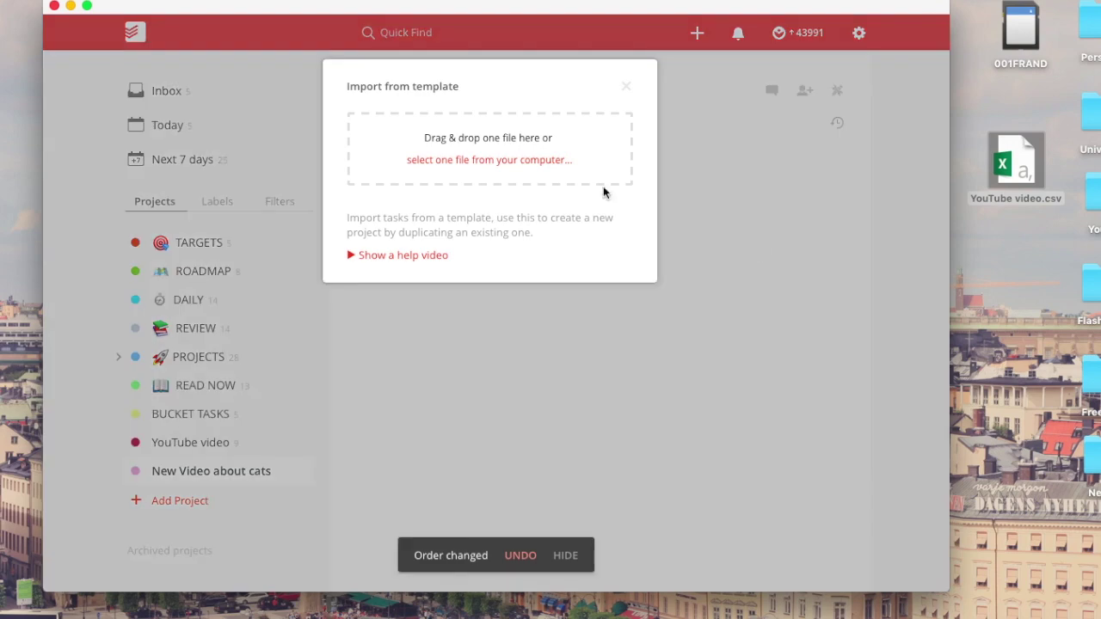
pyautogui.moveTo(1015, 164); pyautogui.dragTo(483, 191)
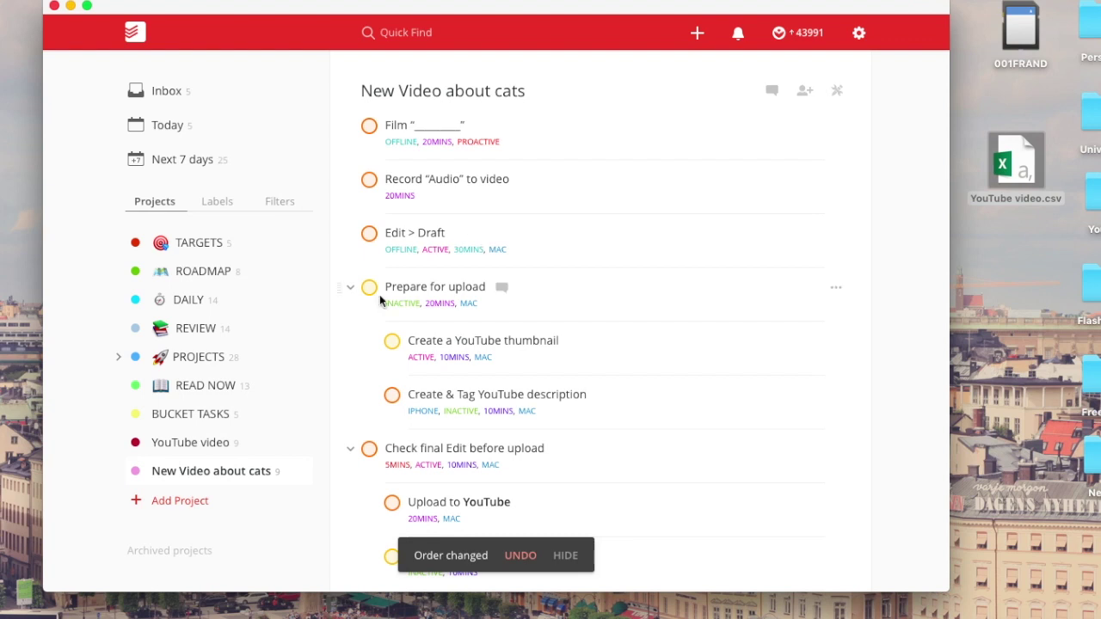
pyautogui.click(246, 441)
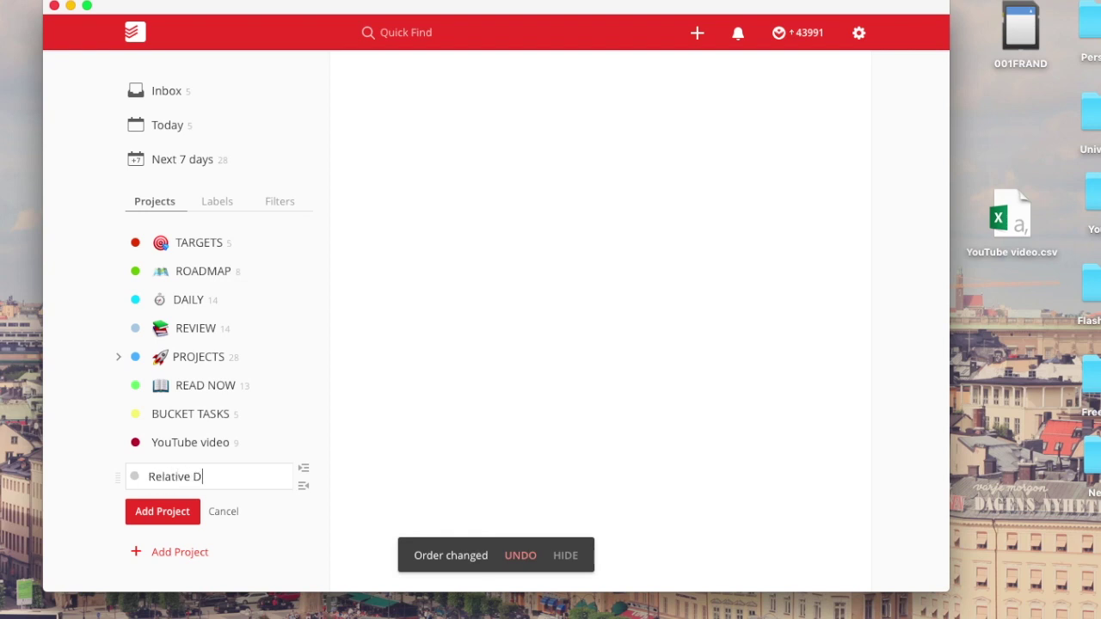
# Step: Create the Relative Dates project and import YouTube video.csv into it
pyautogui.press('BackSpace')
pyautogui.press('BackSpace')
pyautogui.press('BackSpace')
pyautogui.press('Return')
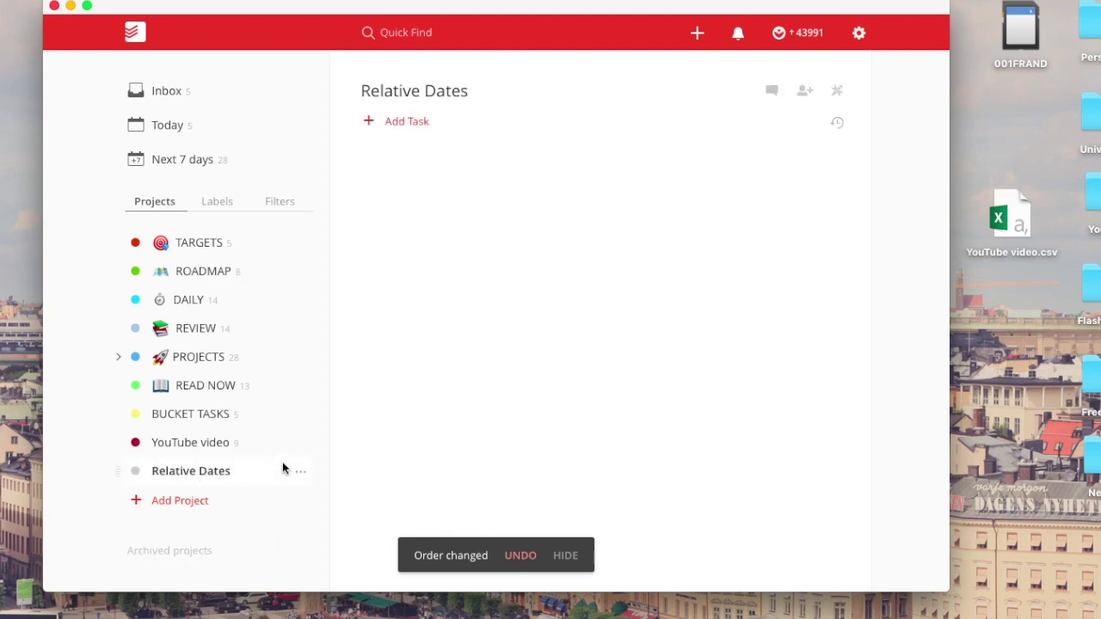
pyautogui.click(837, 90)
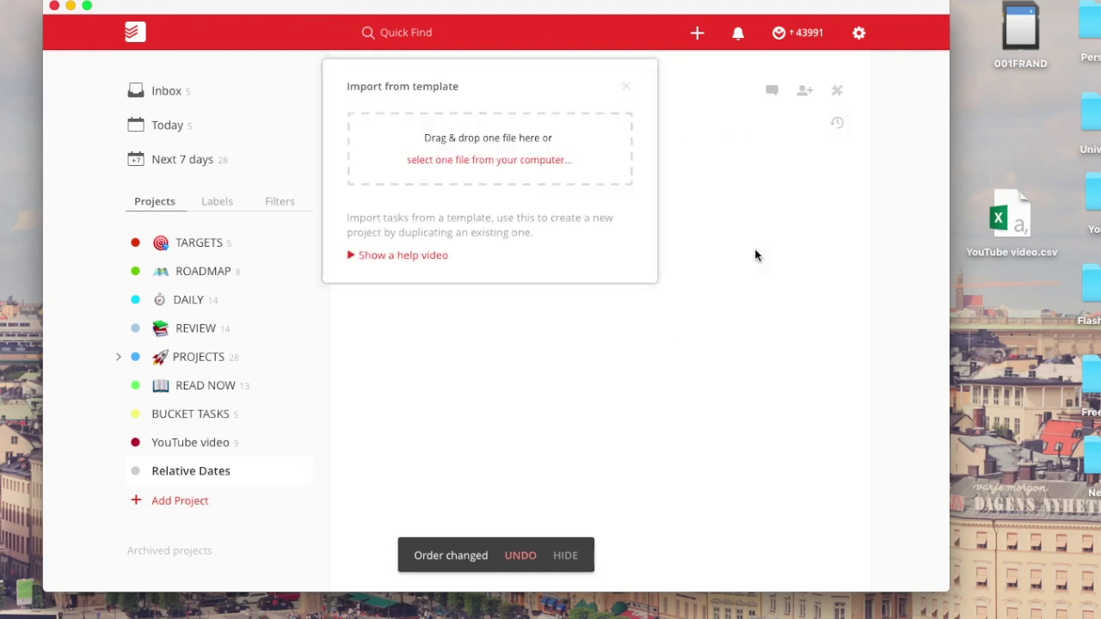
pyautogui.click(750, 246)
pyautogui.moveTo(1020, 226); pyautogui.dragTo(565, 162)
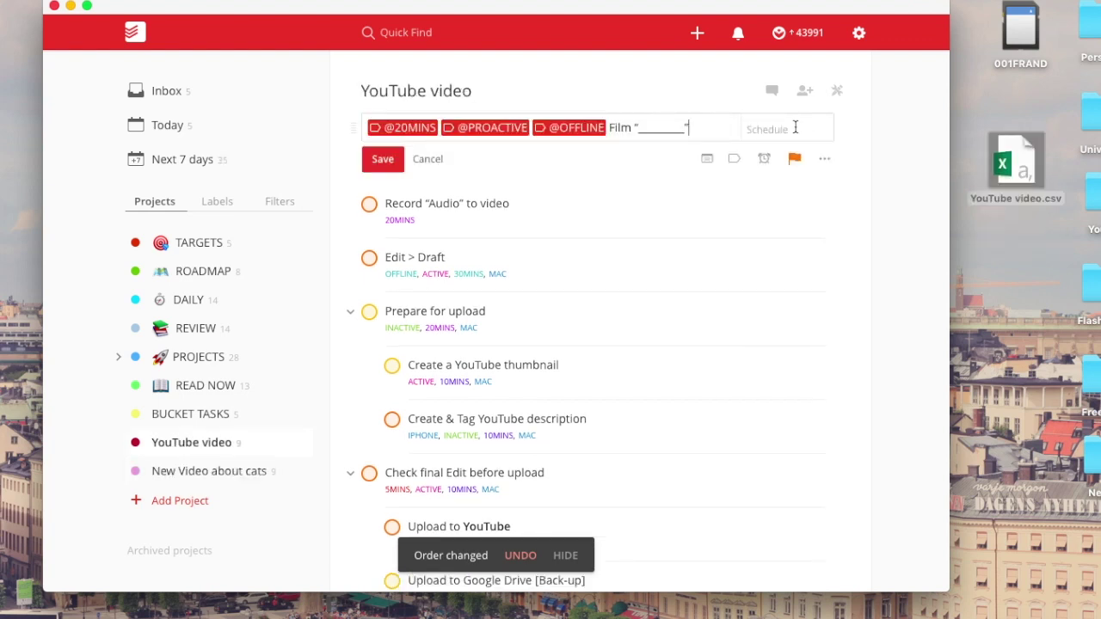
# Step: Date Film Tomorrow, Record "Audio" Sunday and Edit > Draft December 5, then choose CSV template export
pyautogui.write('tom')
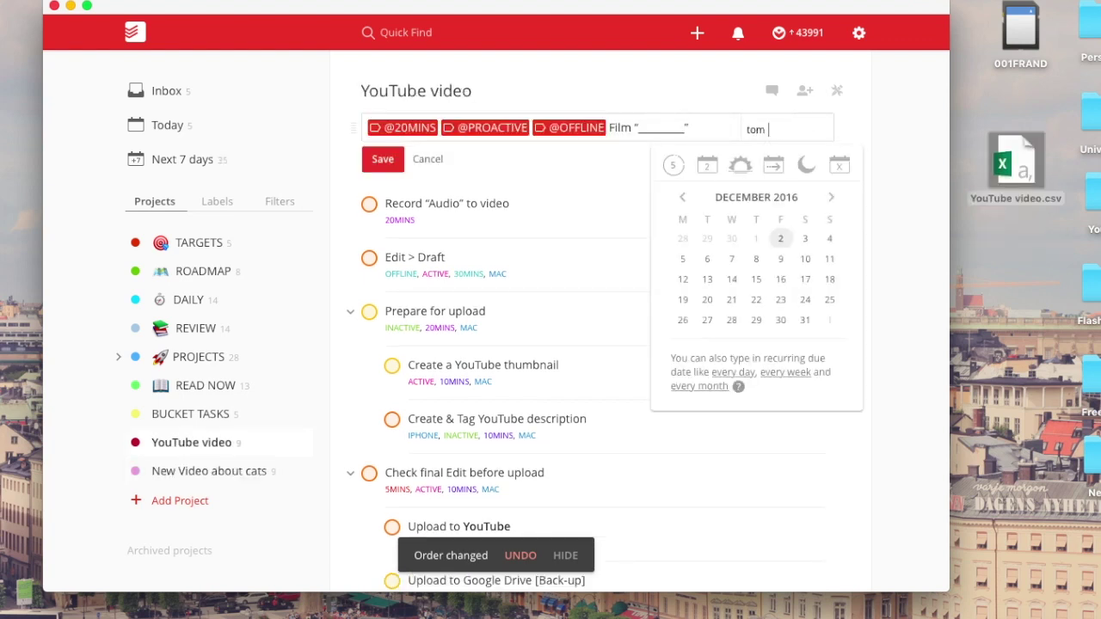
pyautogui.press('Return')
pyautogui.click(762, 181)
pyautogui.write('we')
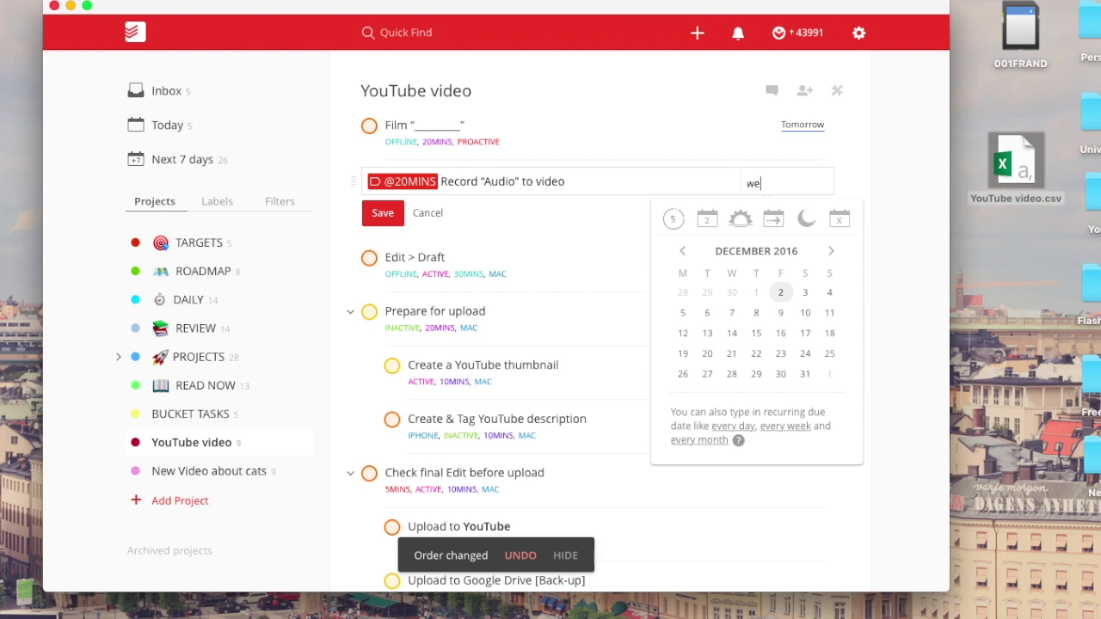
pyautogui.press('BackSpace')
pyautogui.press('BackSpace')
pyautogui.write('sun')
pyautogui.press('Return')
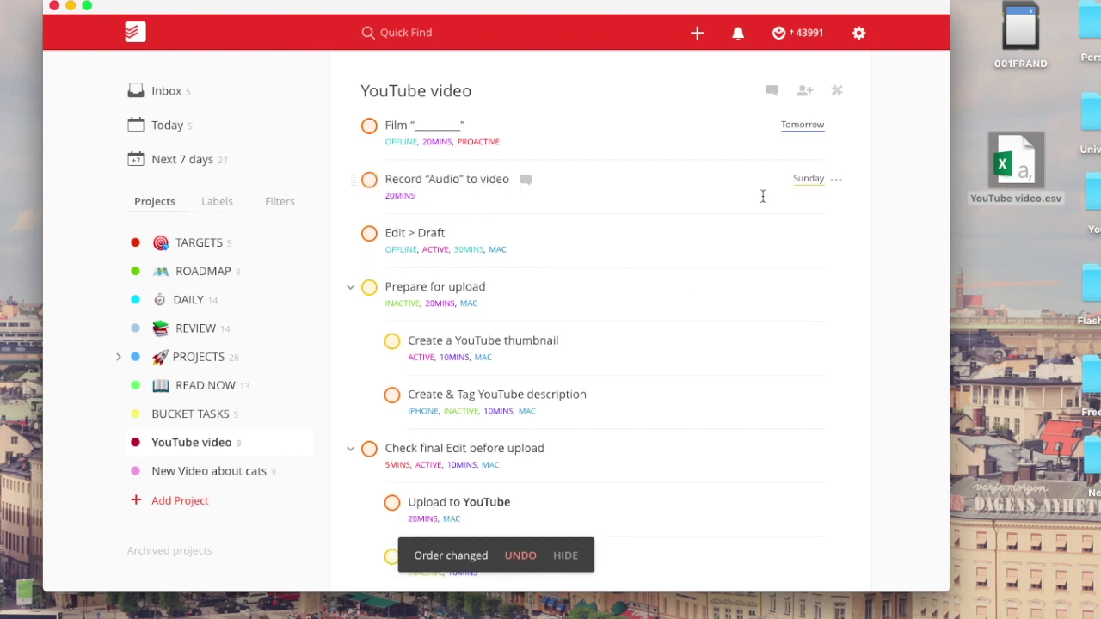
pyautogui.click(683, 367)
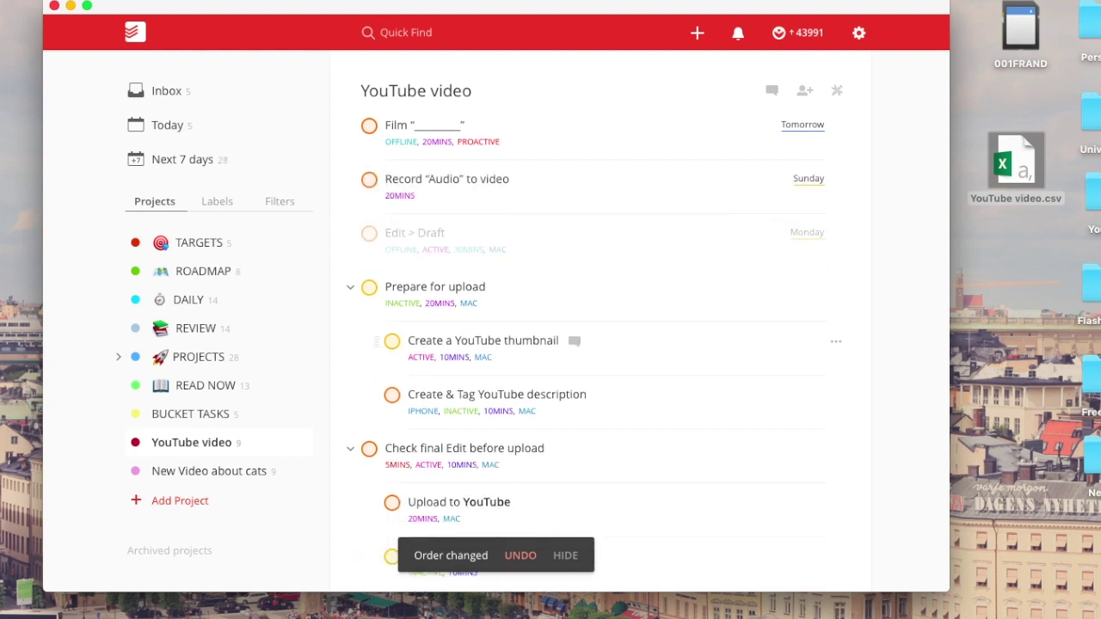
pyautogui.click(837, 90)
pyautogui.click(742, 263)
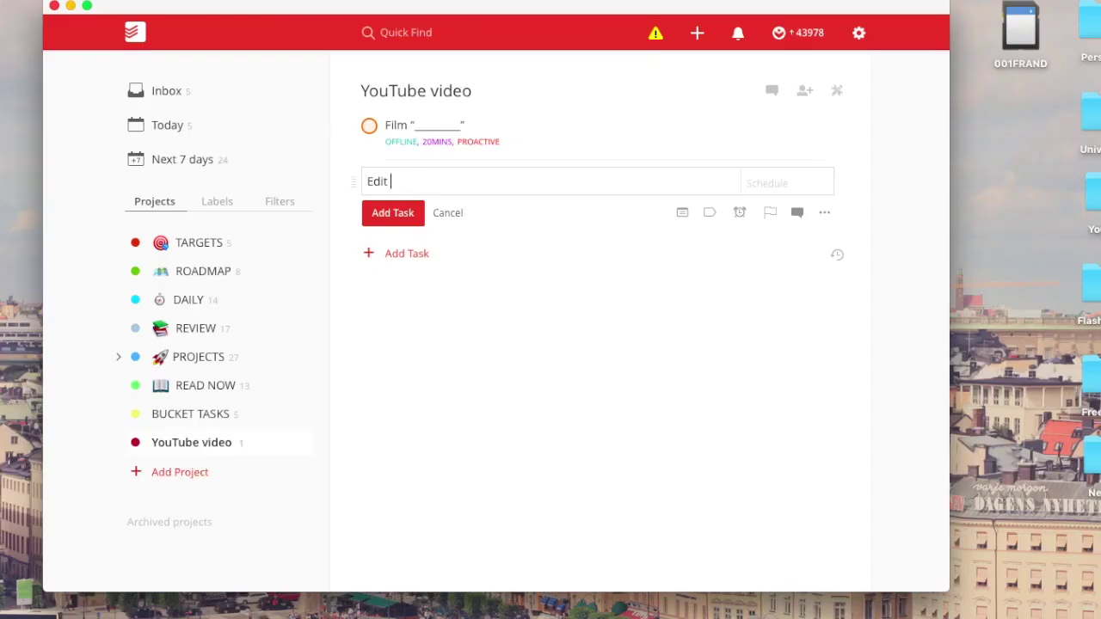
# Step: Save the 'Edit ________ > Draft' task at p2 with 30MINS, MAC, ACTIVE and OFFLINE labels
pyautogui.write('t p2 ')
pyautogui.write('@30mins @mac ')
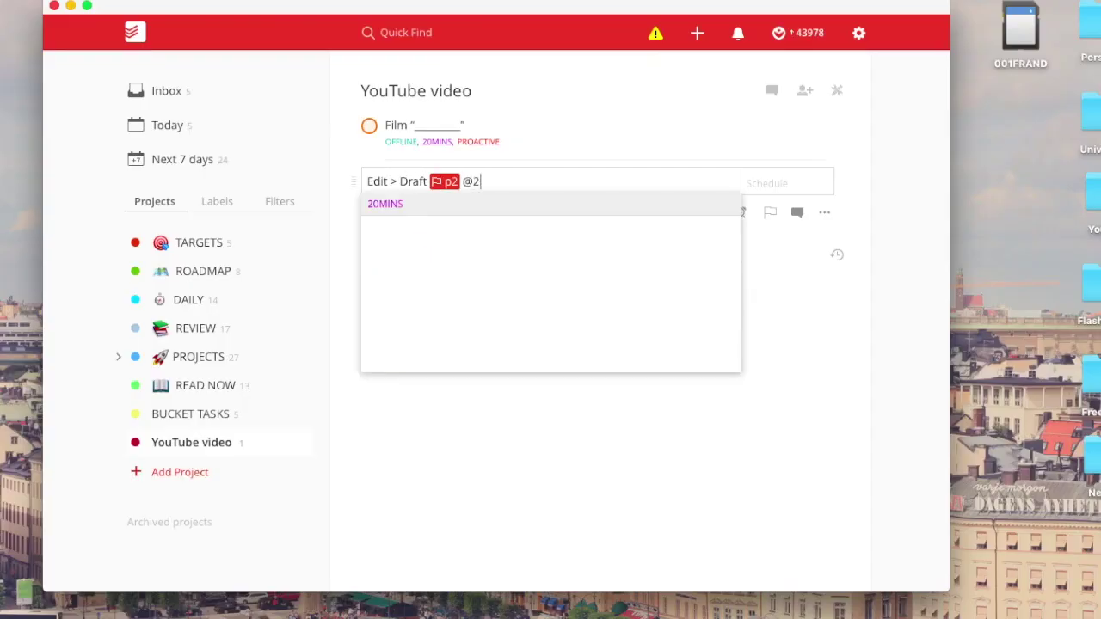
pyautogui.write('@active @offline')
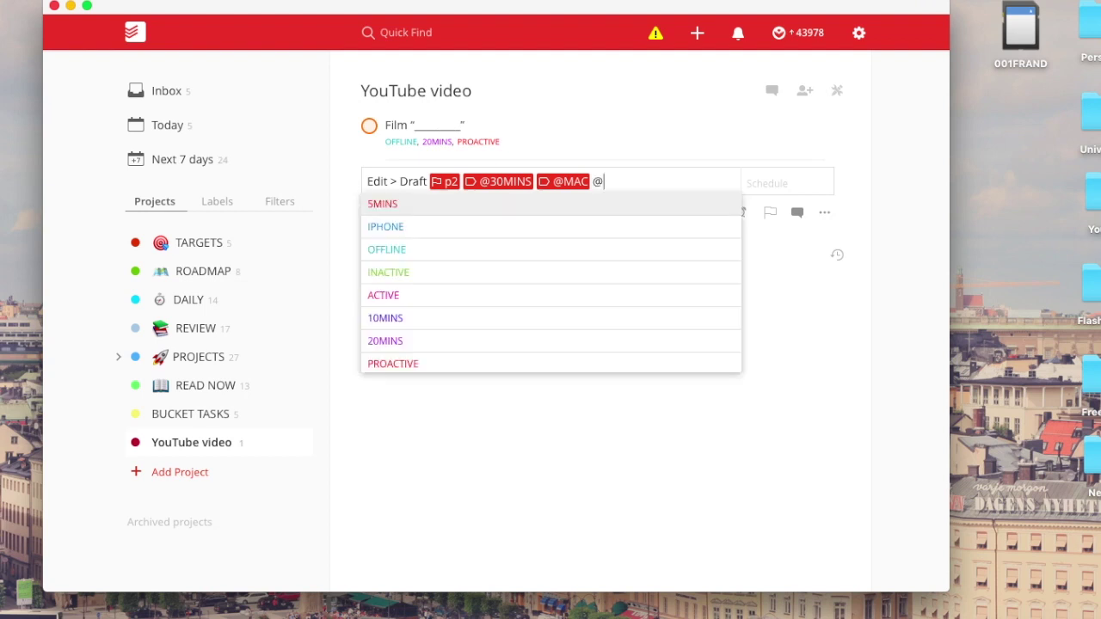
pyautogui.click(390, 181)
pyautogui.write('________')
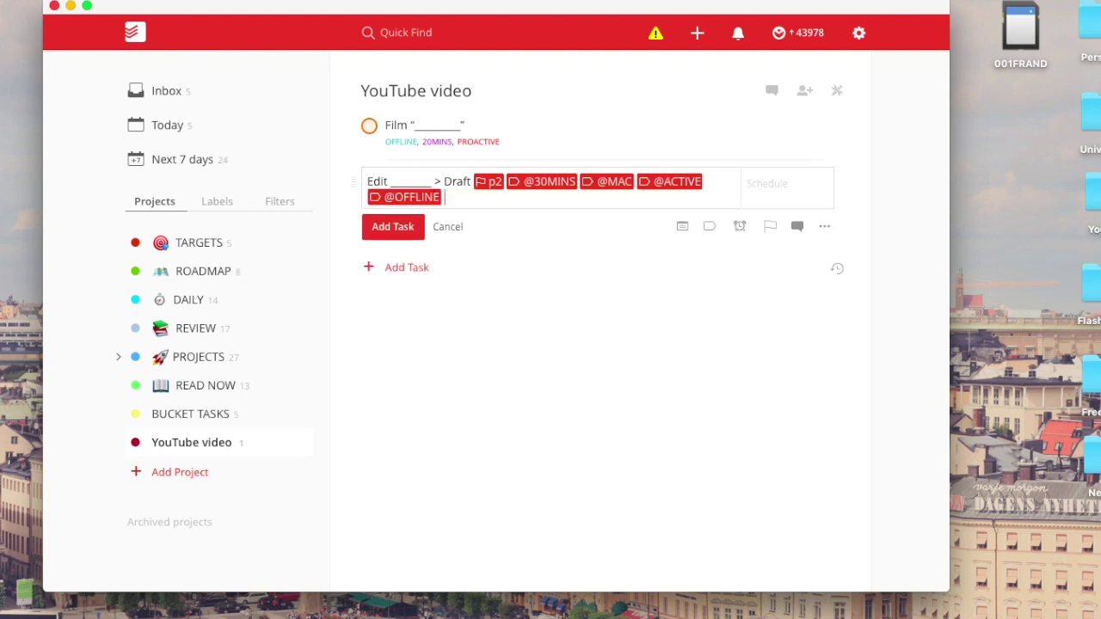
pyautogui.press('Return')
# Step: Add 'Prepare for upload' and 'Create a YouTube thumbnail' at priority 3 with their labels
pyautogui.write('Prepare for upload p3 @20mins @mac @inactive')
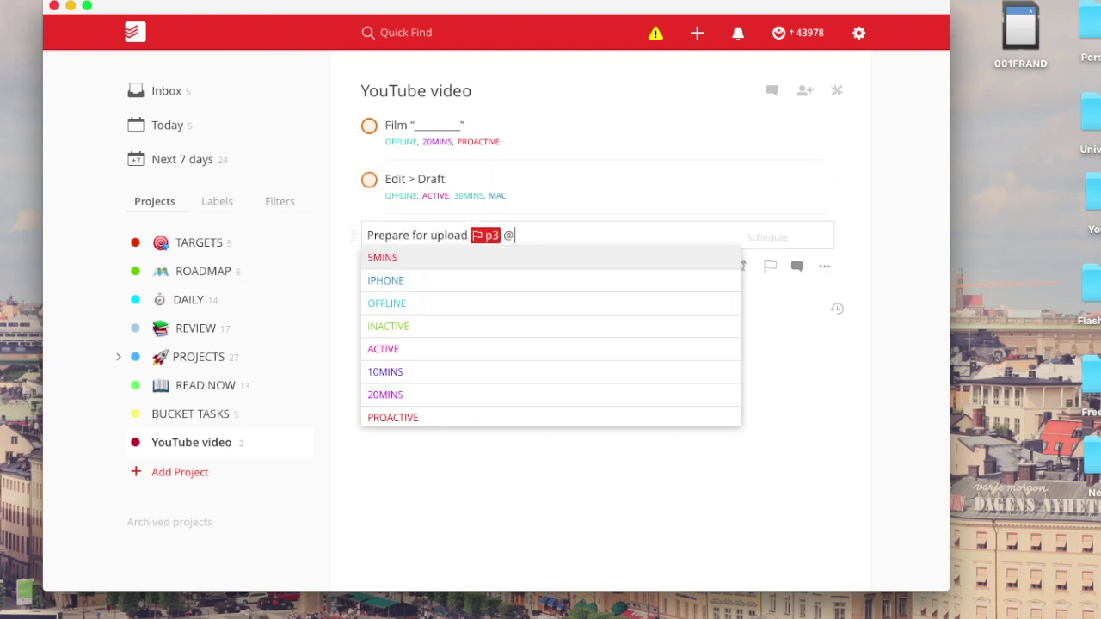
pyautogui.press('Return')
pyautogui.write('Create a YouTube thumbnail p3')
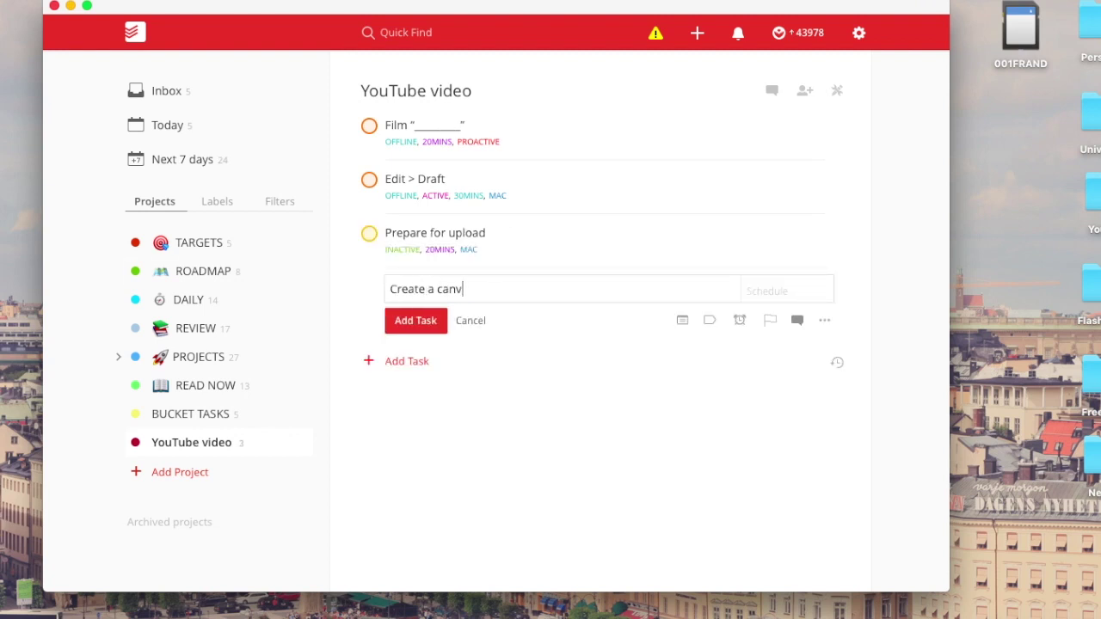
pyautogui.write(' @10mins @mac @active')
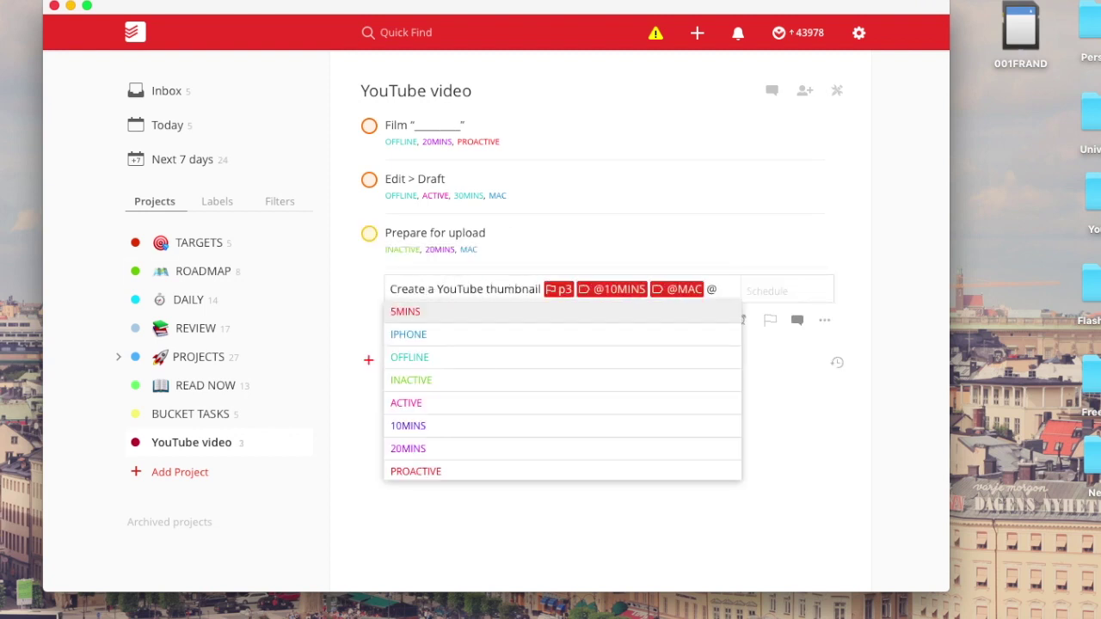
pyautogui.press('Return')
# Step: Insert 'Record "Audio" to video' below Edit > Draft at p2 with the 20MINS label
pyautogui.click(836, 177)
pyautogui.click(804, 221)
pyautogui.write('Add “Audio” ')
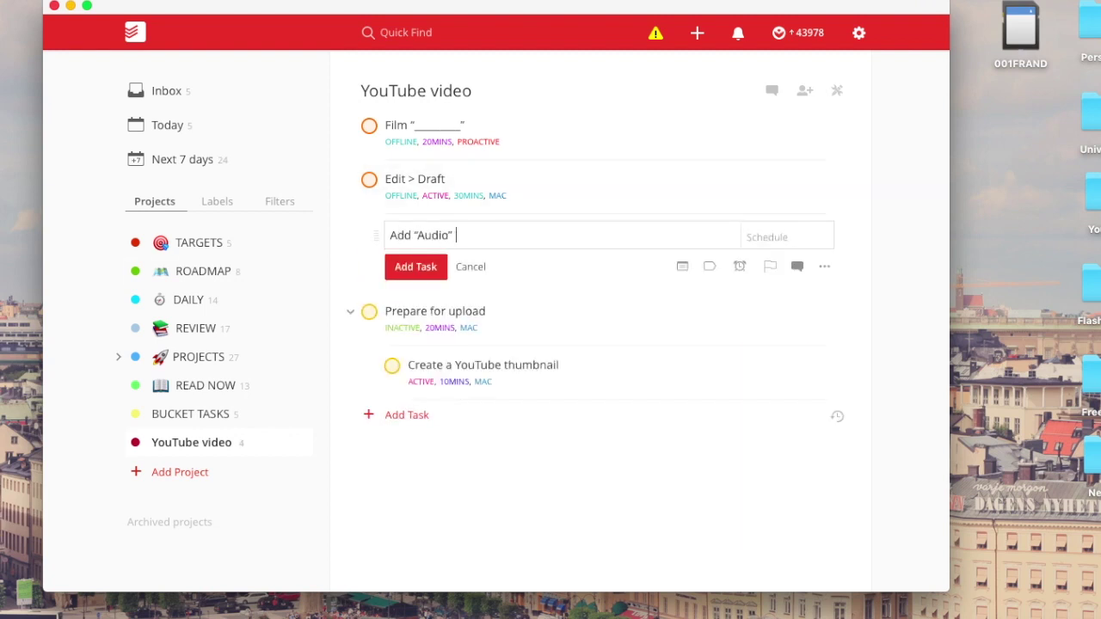
pyautogui.write('to video p2 @20mins')
pyautogui.press('super+Left')
pyautogui.hotkey('alt', 'shift', 'Right')
pyautogui.write('Record')
pyautogui.press('Return')
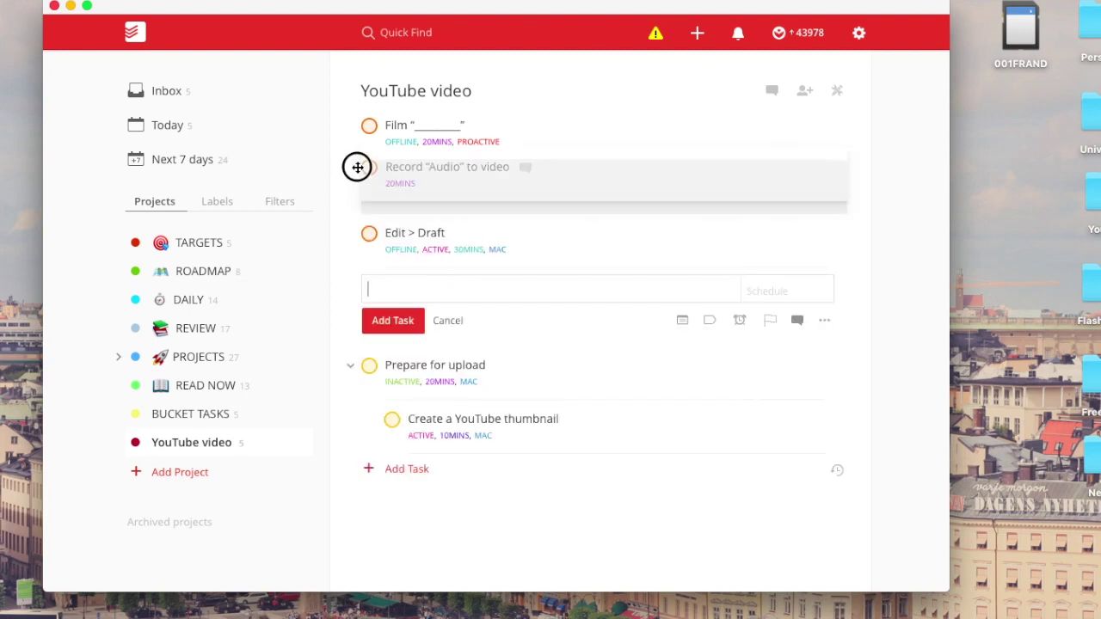
# Step: Add 'Create & Tag YouTube description' at p2 with 10MINS, MAC, IPHONE and INACTIVE labels
pyautogui.write('C')
pyautogui.press('BackSpace')
pyautogui.write('Add & Tag YouTube description')
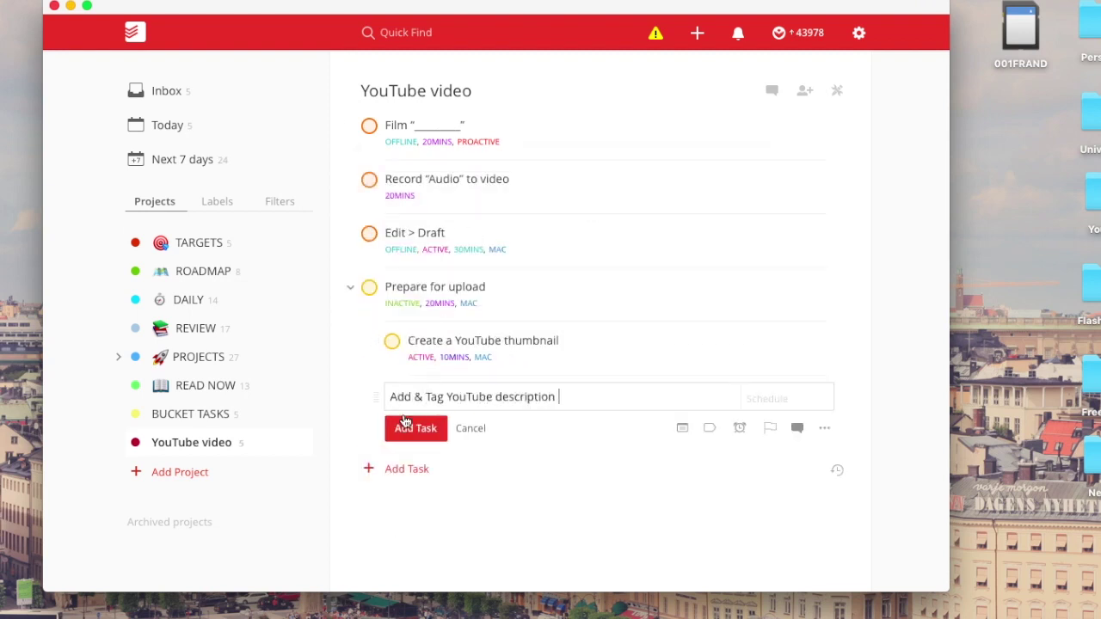
pyautogui.press('super+Left')
pyautogui.hotkey('alt', 'shift', 'Right')
pyautogui.write('Create')
pyautogui.press('super+Right')
pyautogui.write('p2 @10mins @ma')
pyautogui.press('Return')
pyautogui.write('@iphone @inactive')
pyautogui.press('Return')
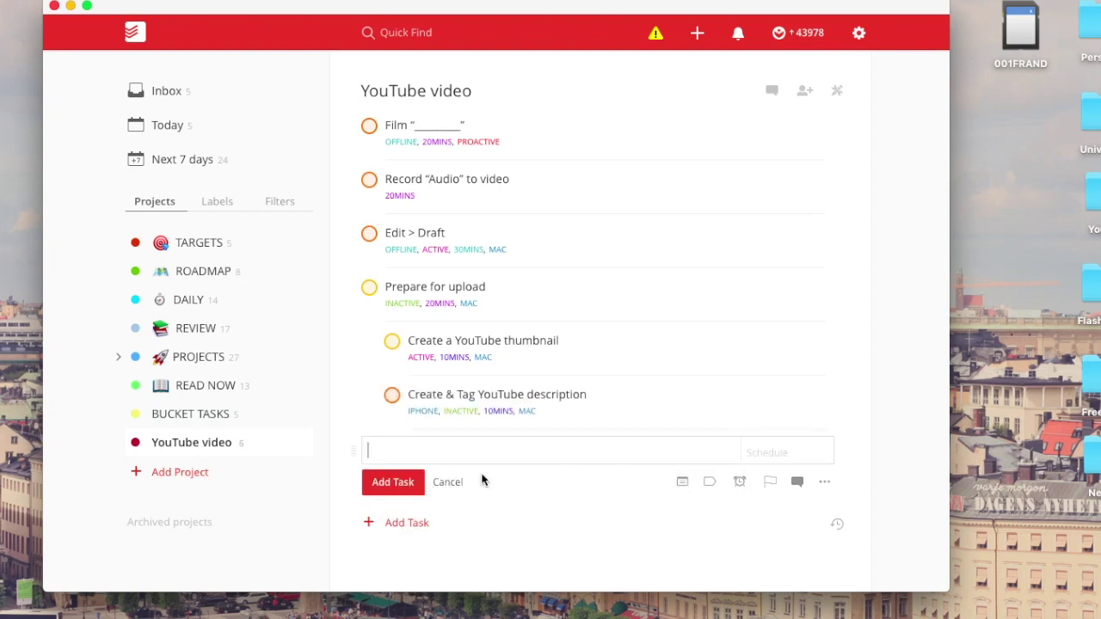
# Step: Add 'Check final Edit before upload' at p2 with 5MINS, MAC, ACTIVE, 10MINS; begin 'Upload to YouTube!!' p1
pyautogui.write('Check final Edit before upload p2 @5mins @mac @')
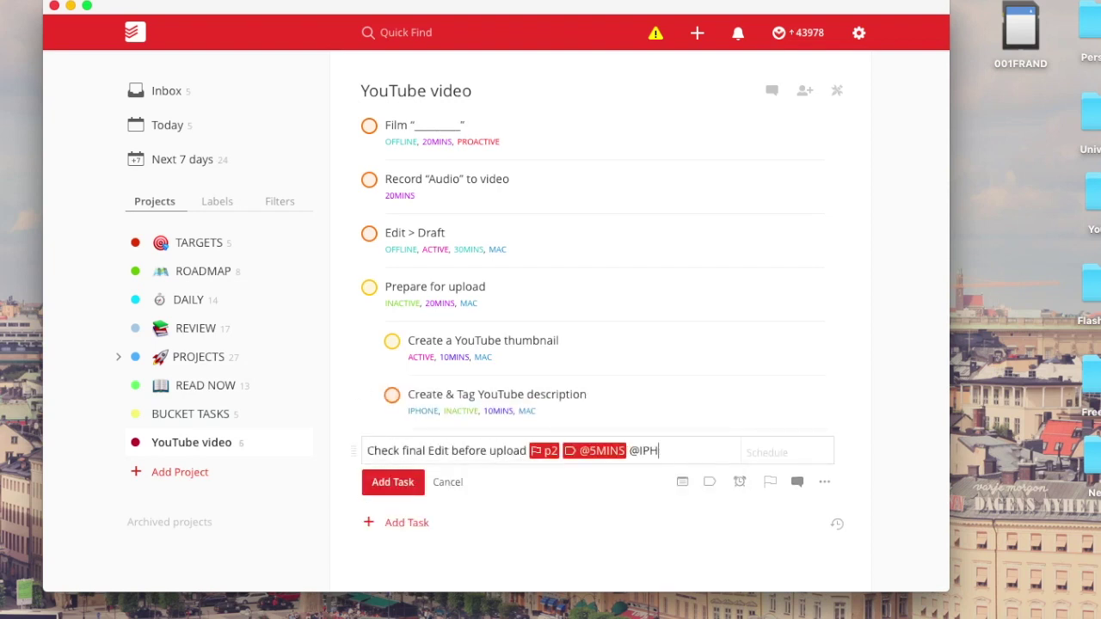
pyautogui.write('active')
pyautogui.press('Return')
pyautogui.write('@10mins')
pyautogui.press('Return')
pyautogui.press('Return')
pyautogui.write('Upload to YouTube!!')
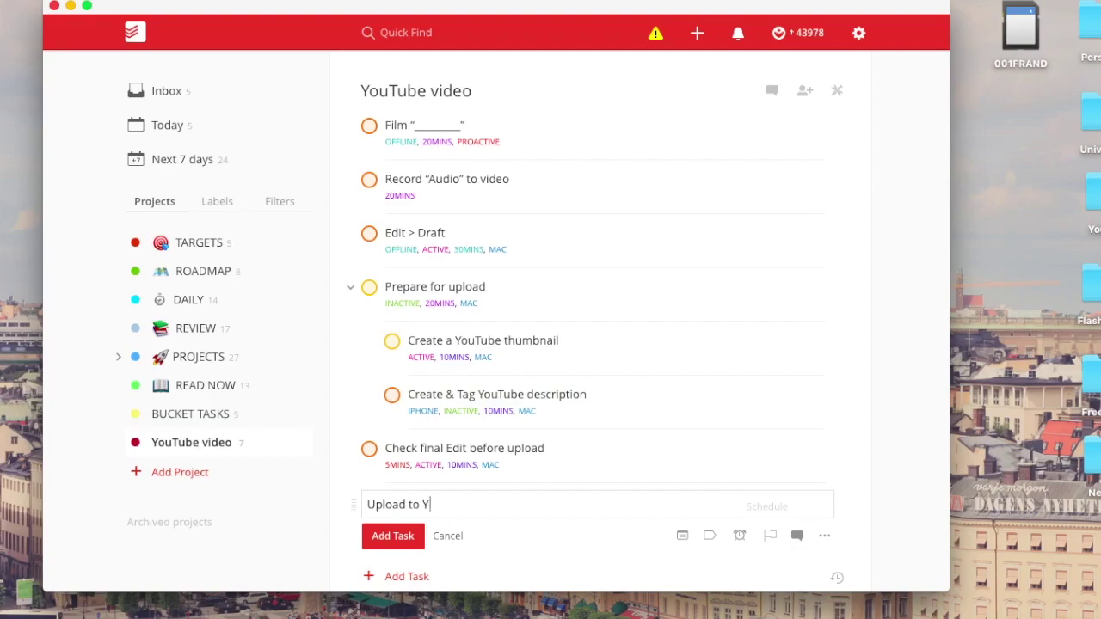